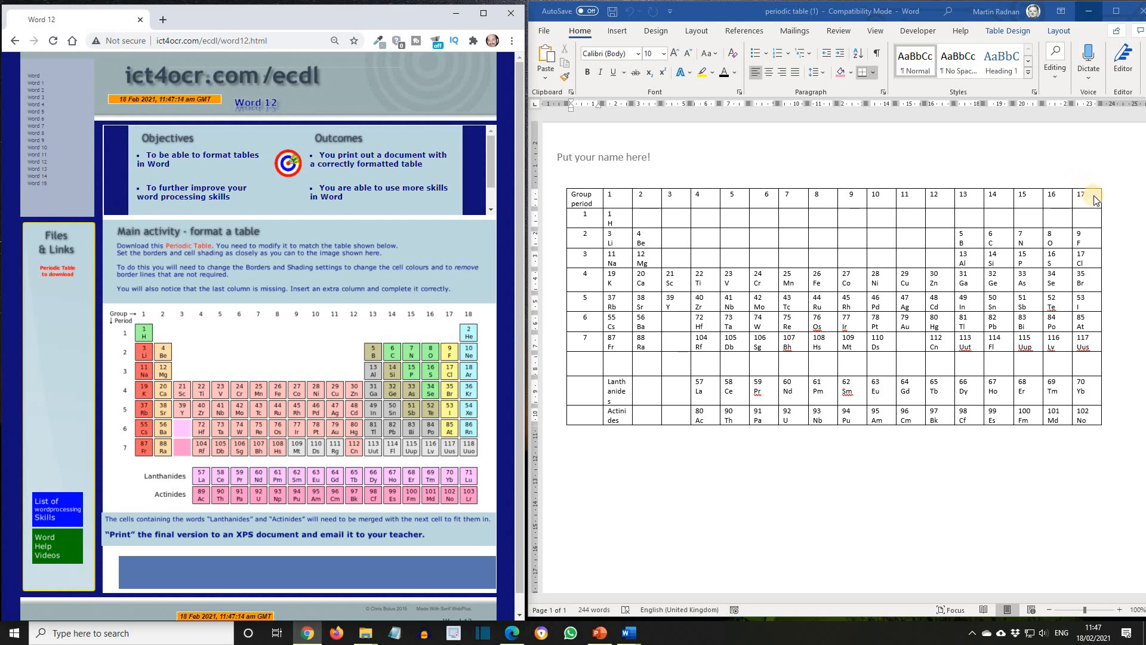
click(1093, 196)
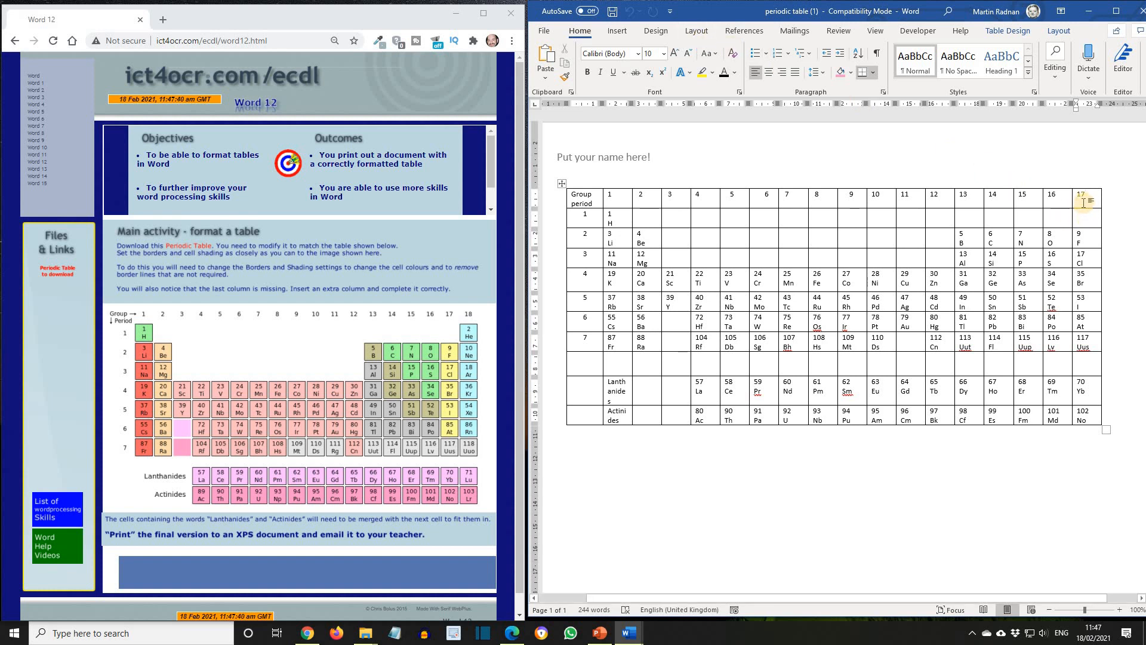
click(1058, 33)
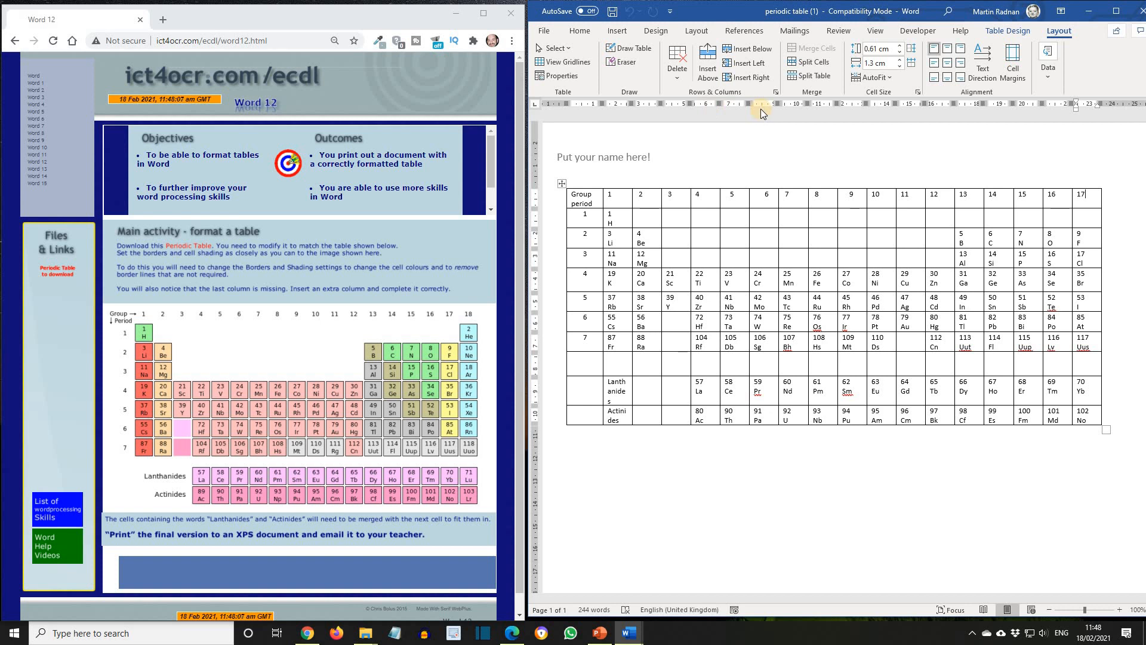
click(747, 80)
key(ctrl+z)
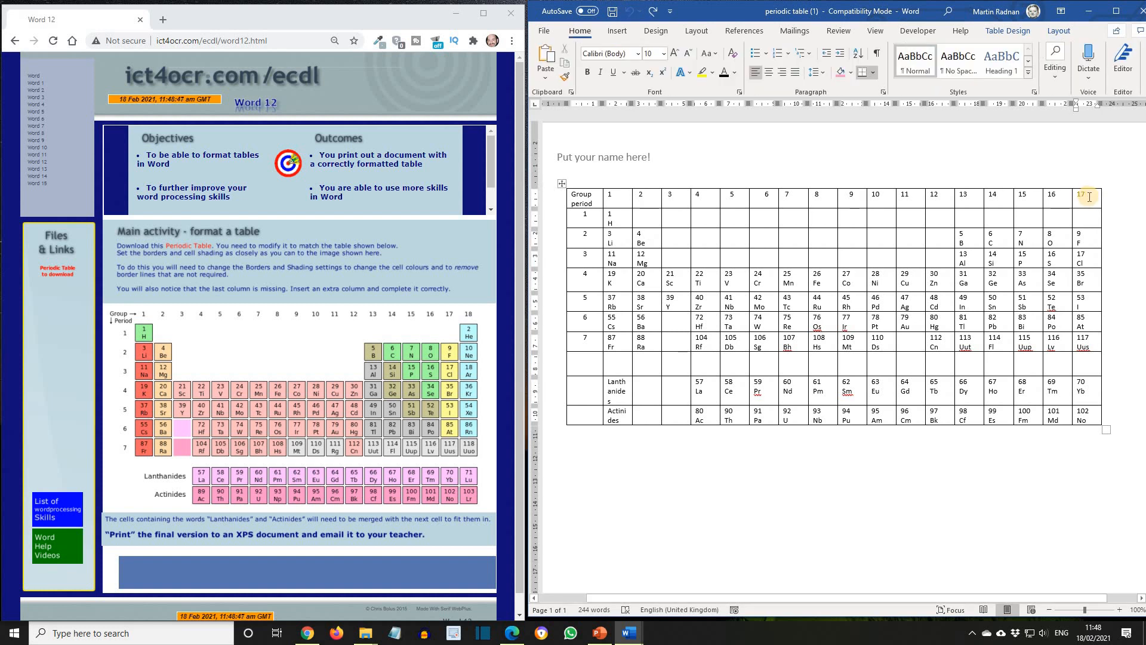
- Insert a new column to the right of the group 17 column in the periodic table
right_click(1089, 199)
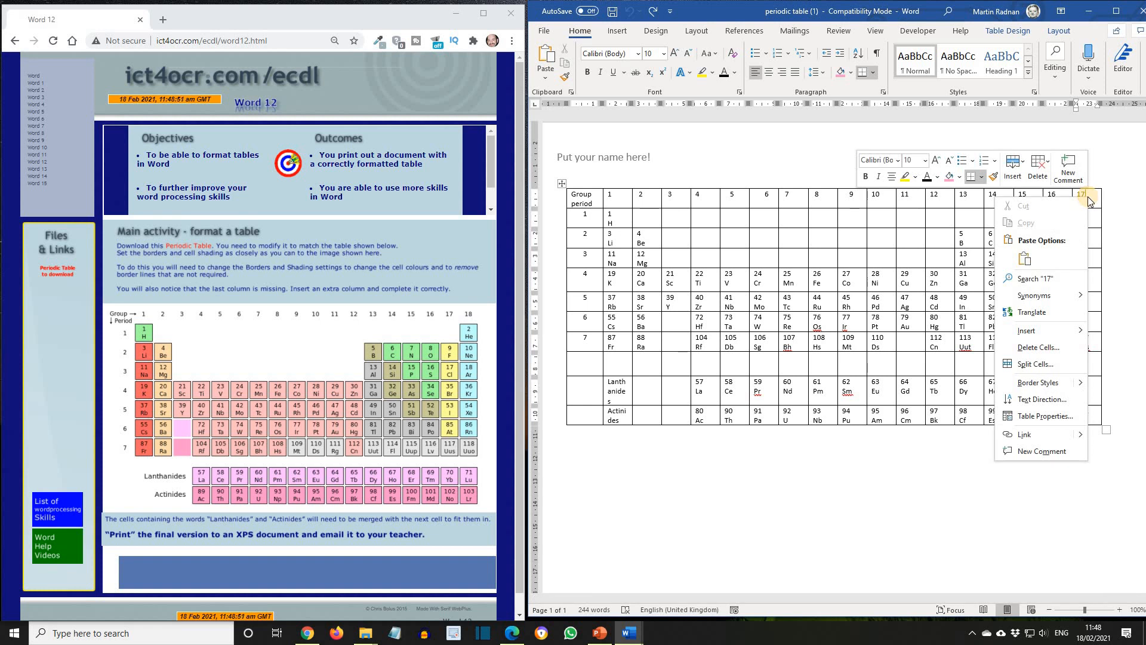
mouse_move(1076, 329)
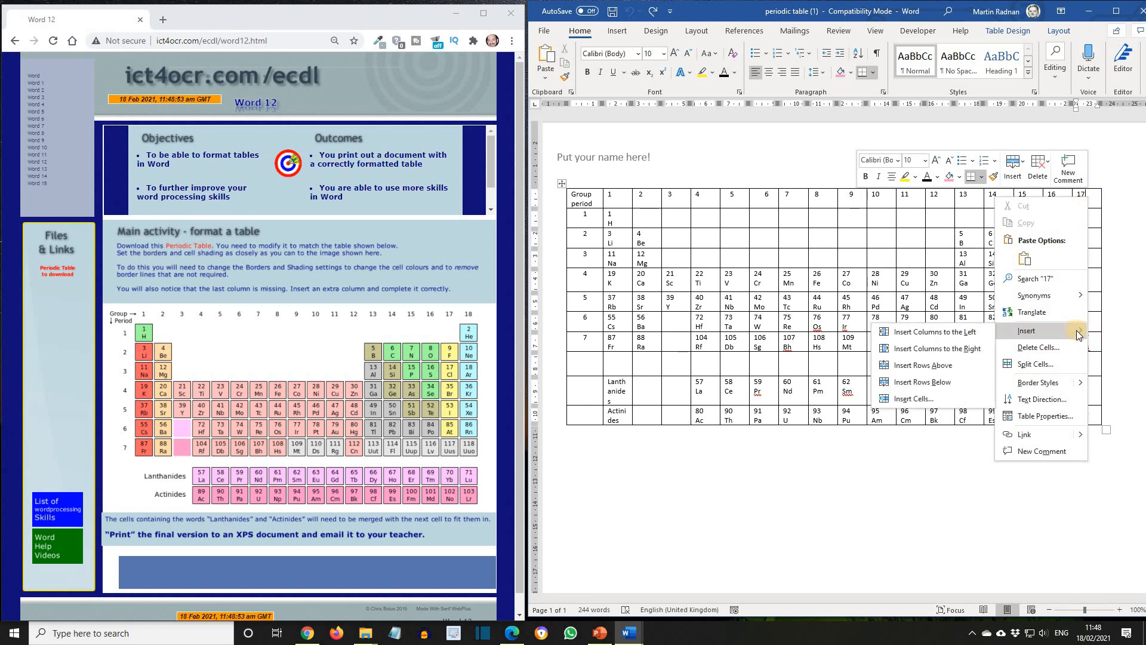
click(949, 353)
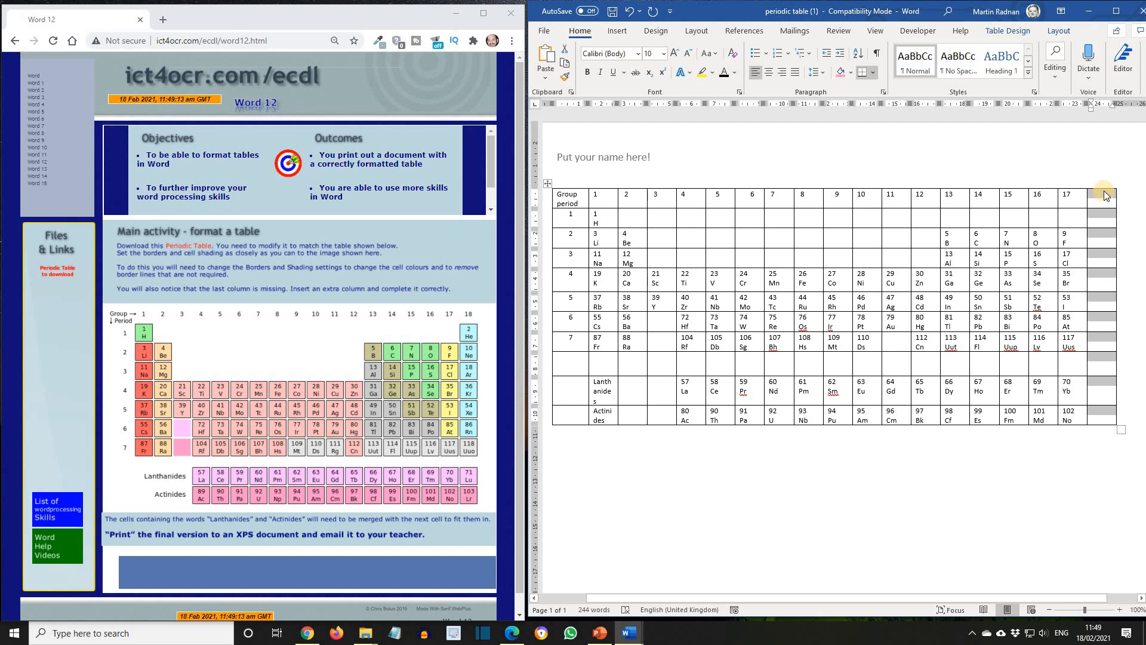
- Fill in the new column: heading 18, 2 He, 10 Ne, 18 Ar, 36 Kr, 54 Xe, 86 Rn, 118 Uuo, 71 Lu, 103 Lr
click(1105, 194)
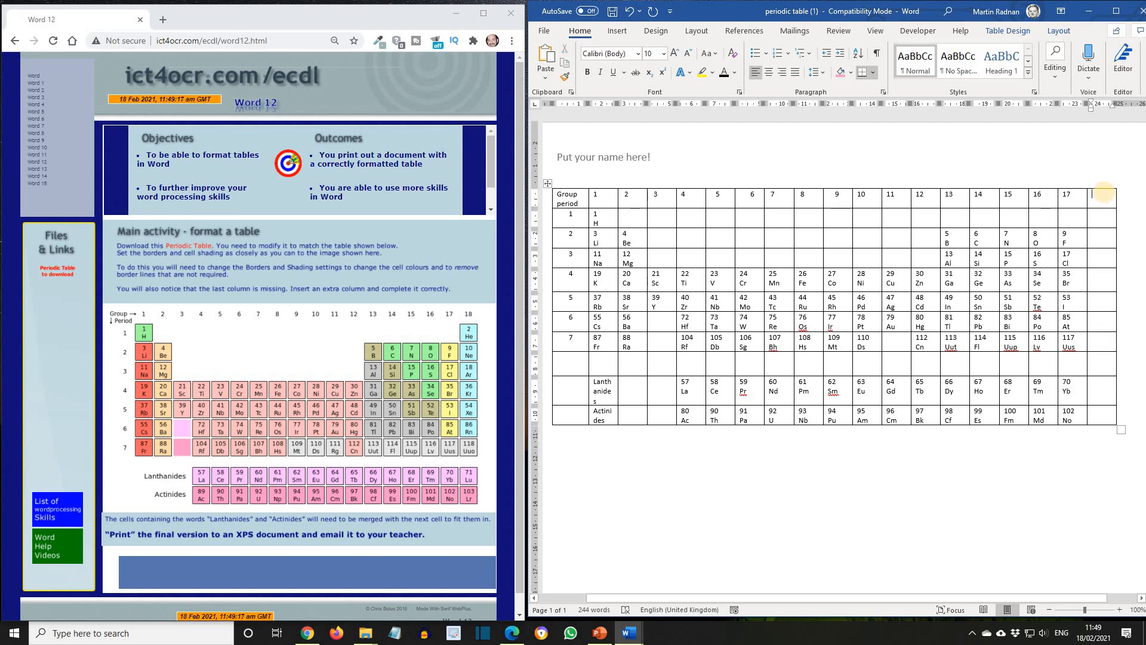
text(18)
text(2)
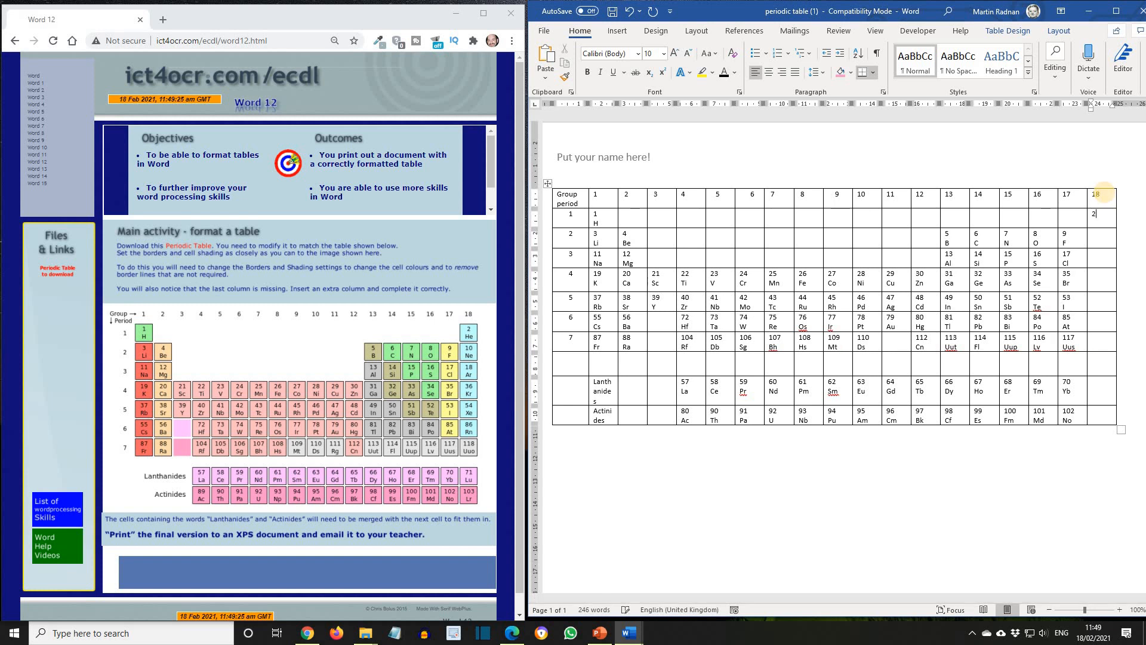
text(He)
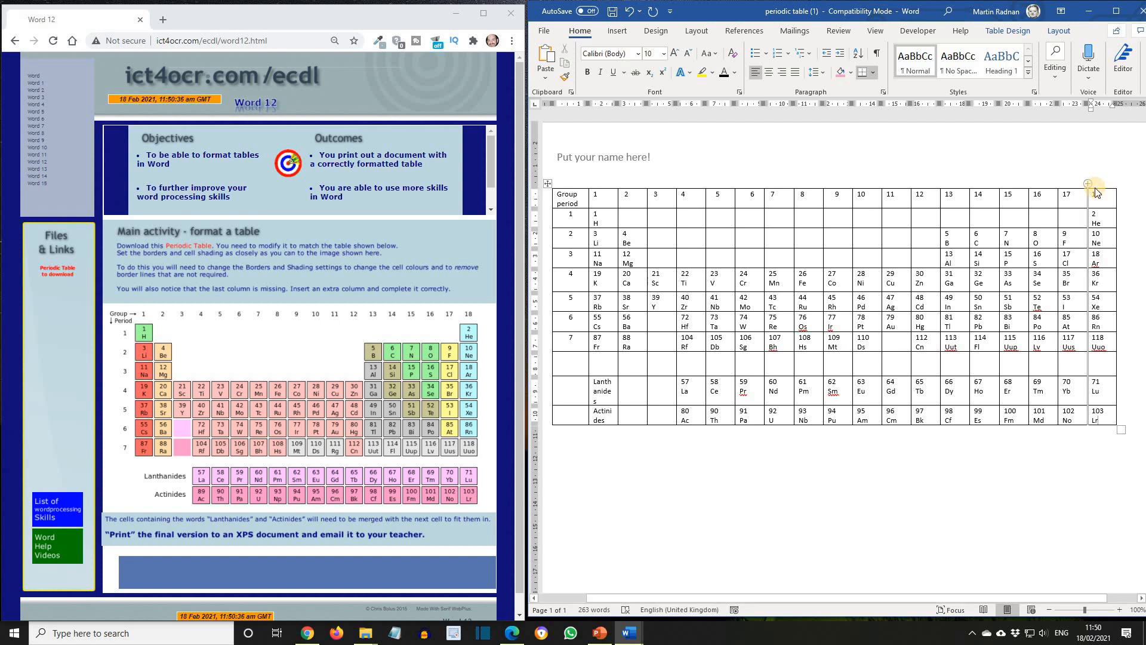
- Enter 111 with the symbol Rg below it in the empty group 11 cell of period 7
click(907, 341)
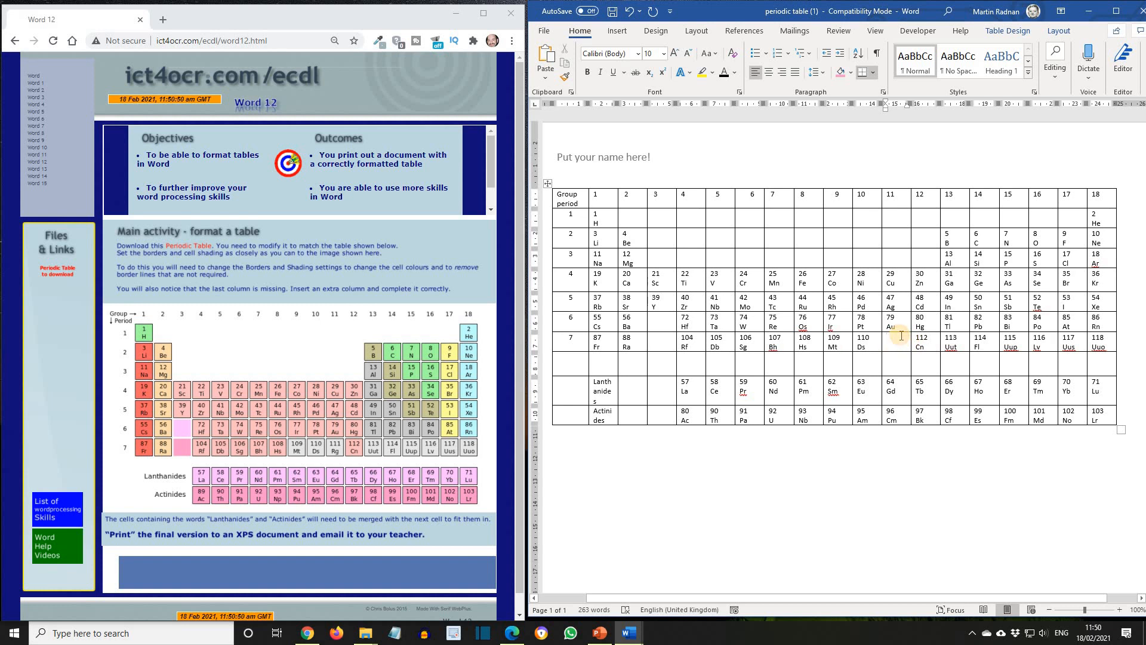
text(111)
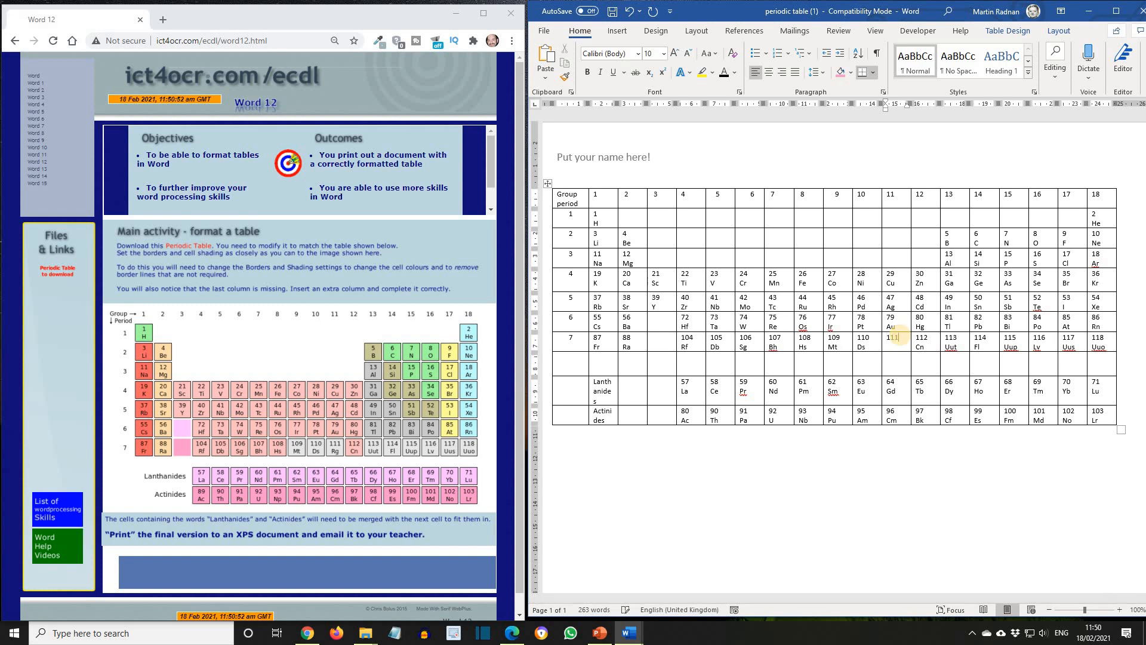
key(Return)
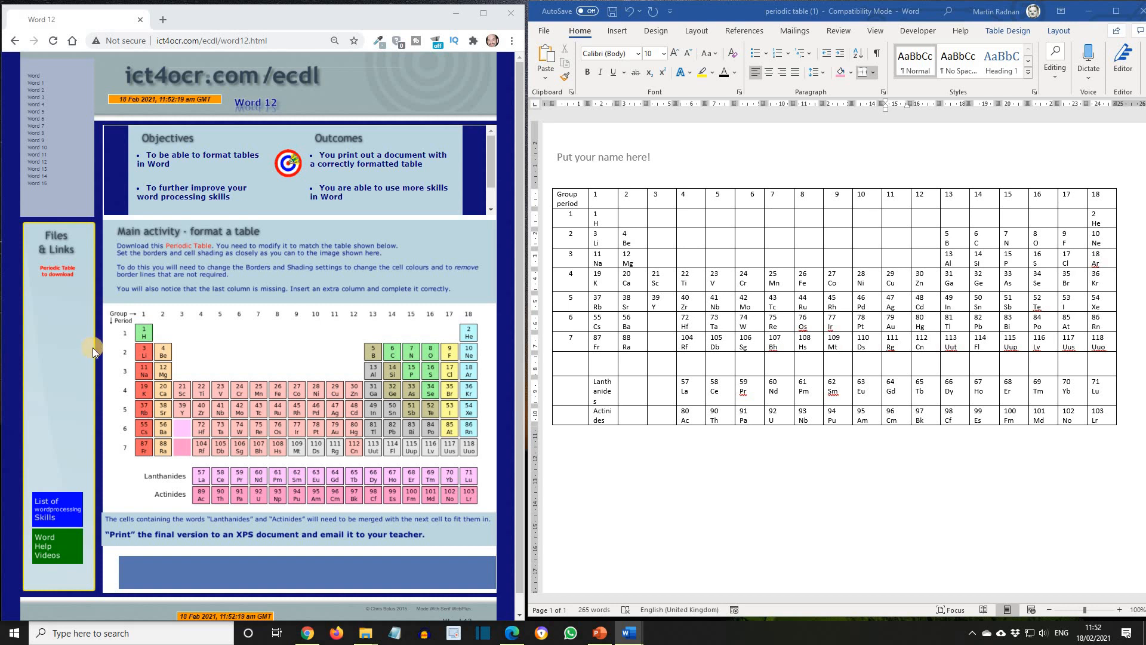
- Remove all borders from the group heading row, from the Group period cell to 18
drag(558, 194, 1110, 196)
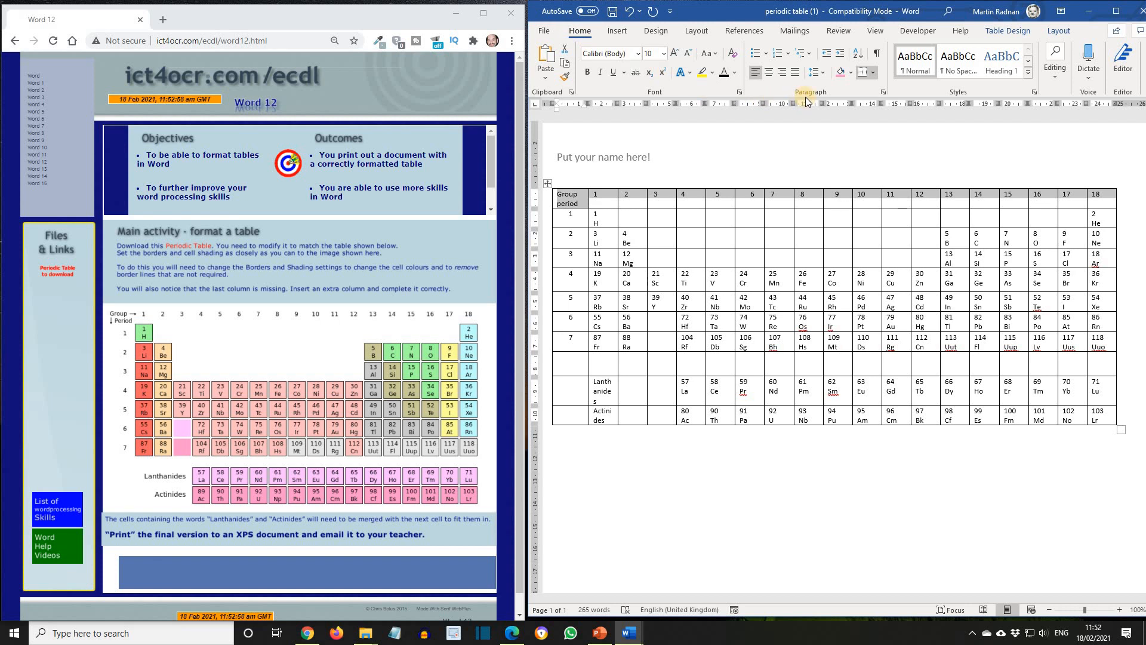
click(874, 75)
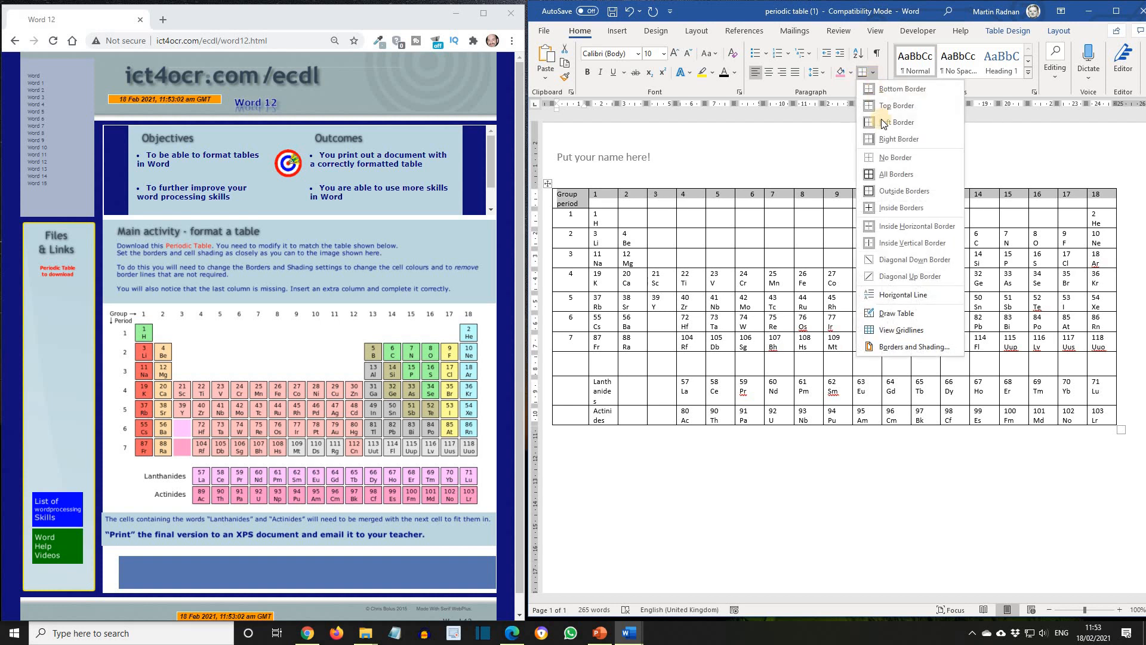
click(894, 159)
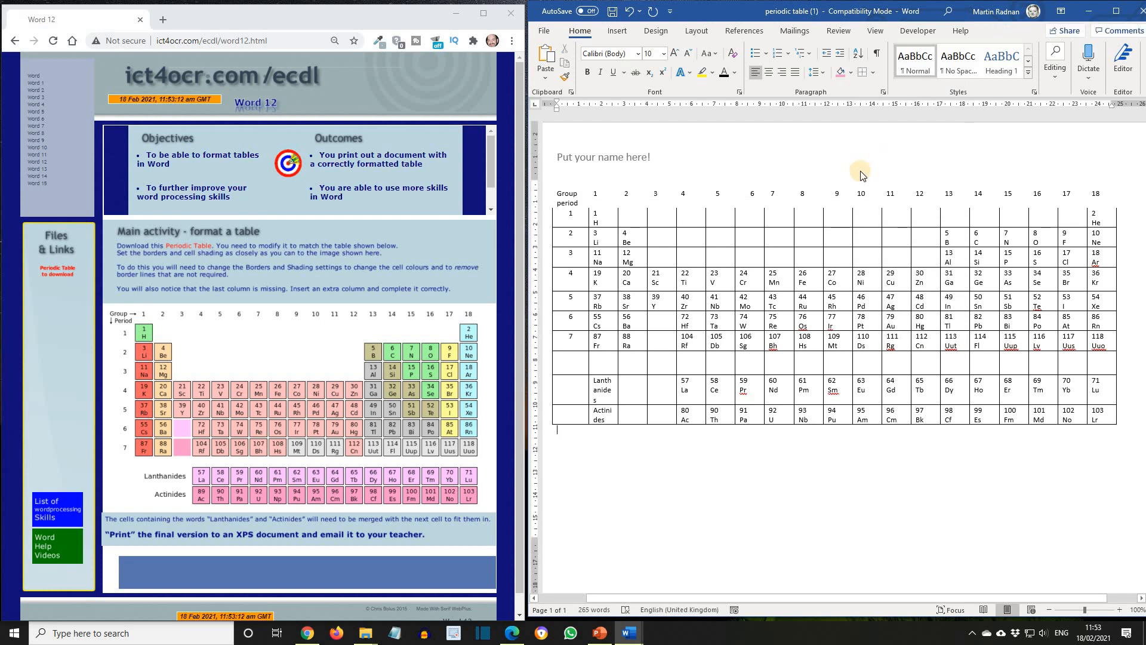
- Remove the borders from the empty period 1 cells between H and He
click(722, 217)
drag(722, 218, 1075, 214)
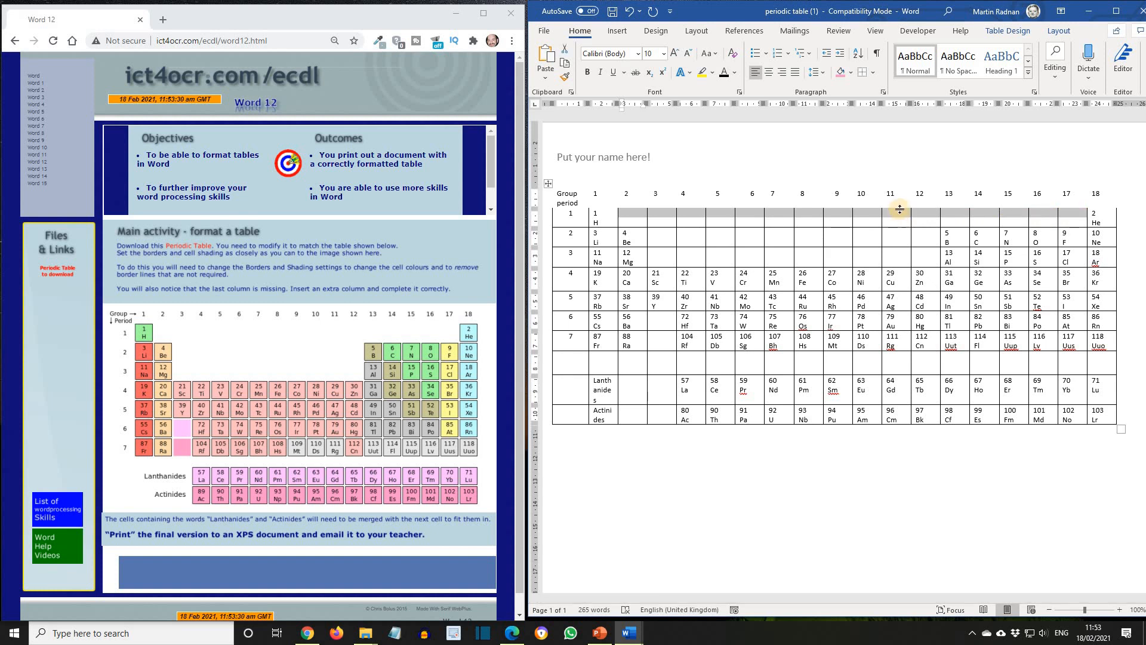
click(861, 72)
- Remove the borders from the empty cells in groups 3 to 12 of periods 2 and 3
click(658, 233)
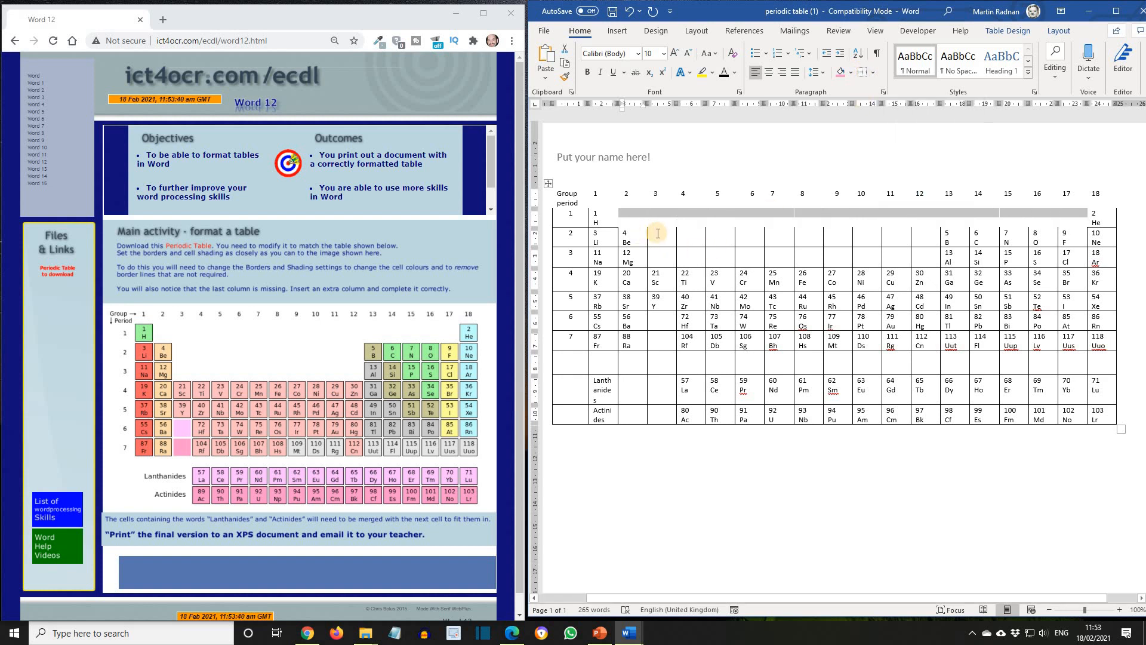
drag(657, 233, 931, 234)
click(859, 72)
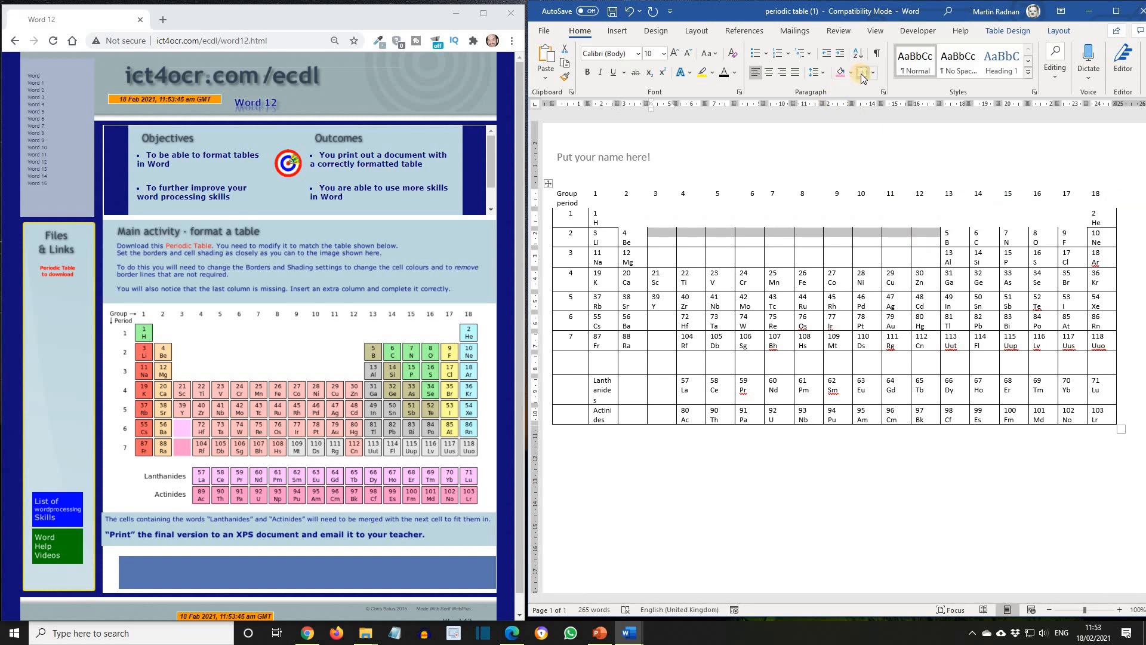
drag(662, 257, 935, 257)
click(861, 76)
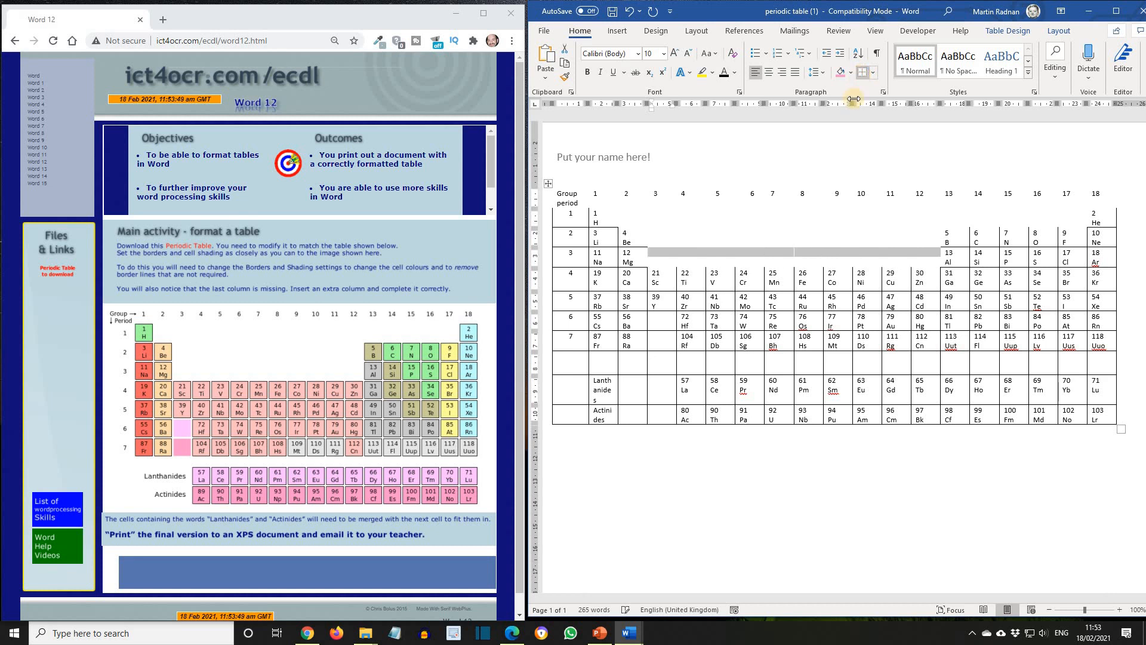
- Remove the borders from the empty group 3 cells in periods 6 and 7 and from the blank row above the lanthanides
click(660, 322)
drag(664, 344, 664, 346)
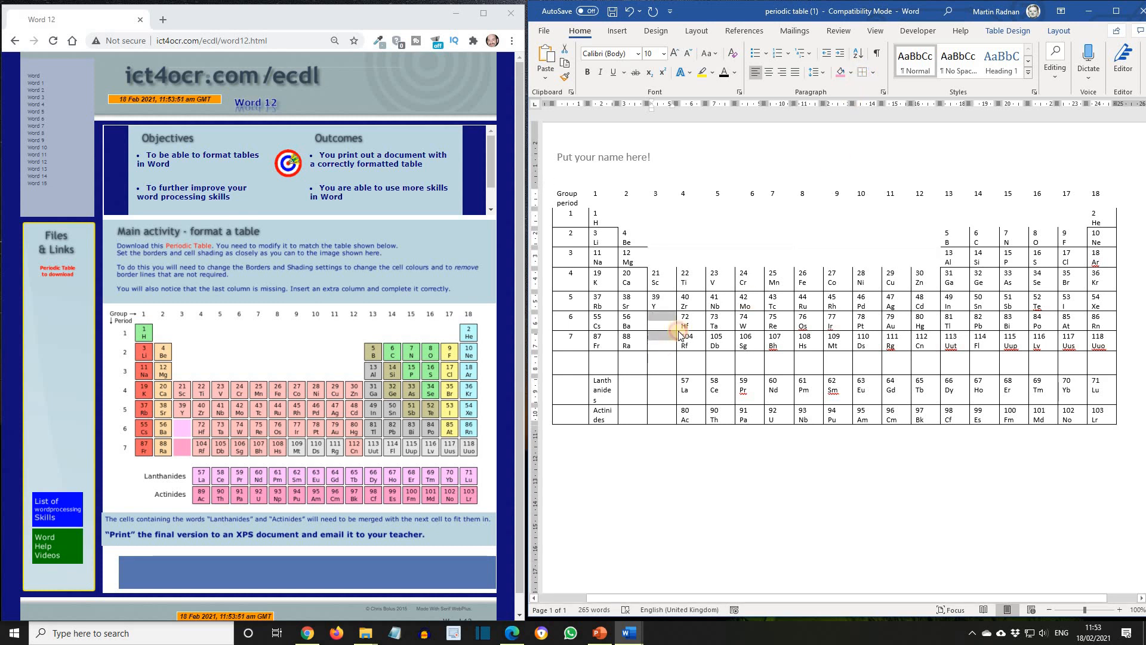
click(861, 76)
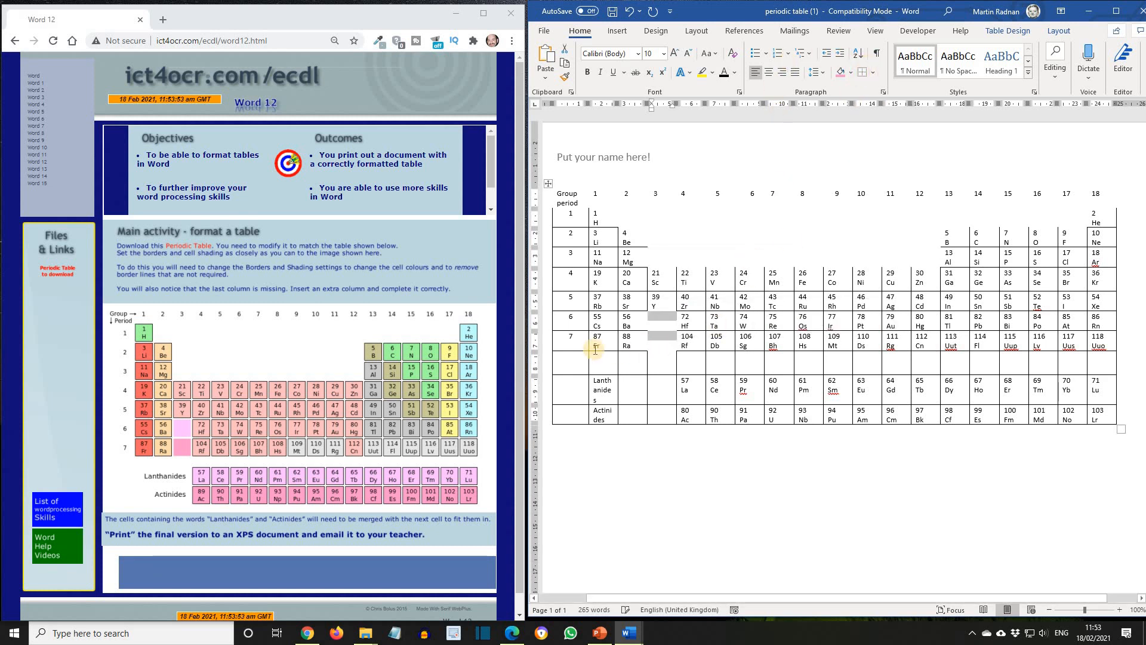
drag(570, 358, 1105, 364)
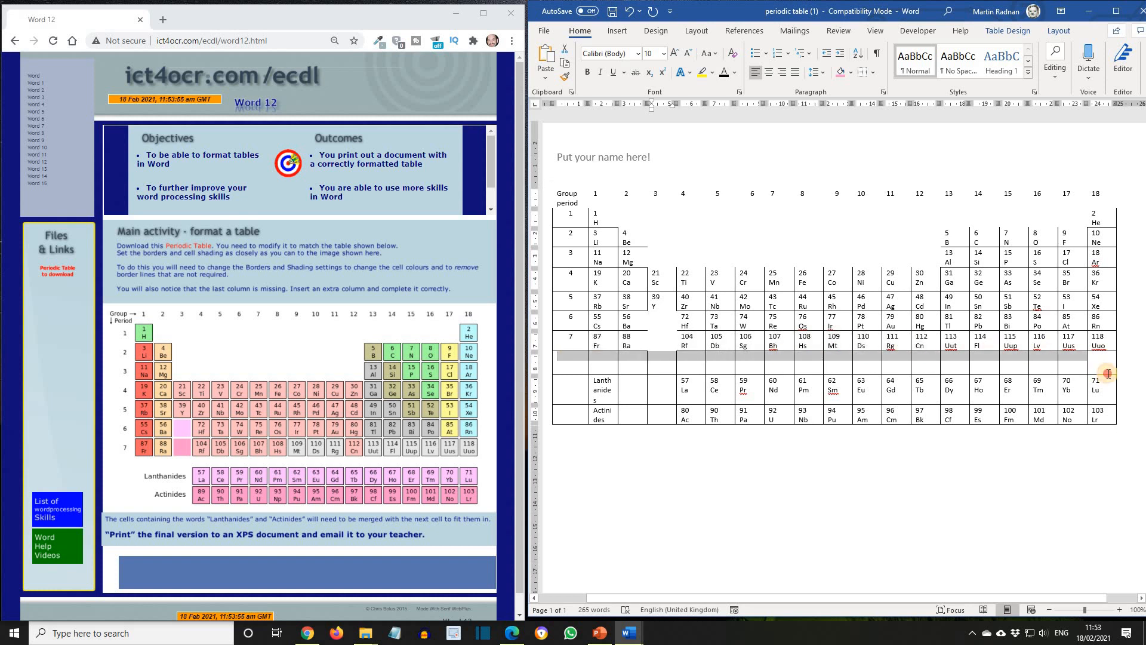
click(863, 76)
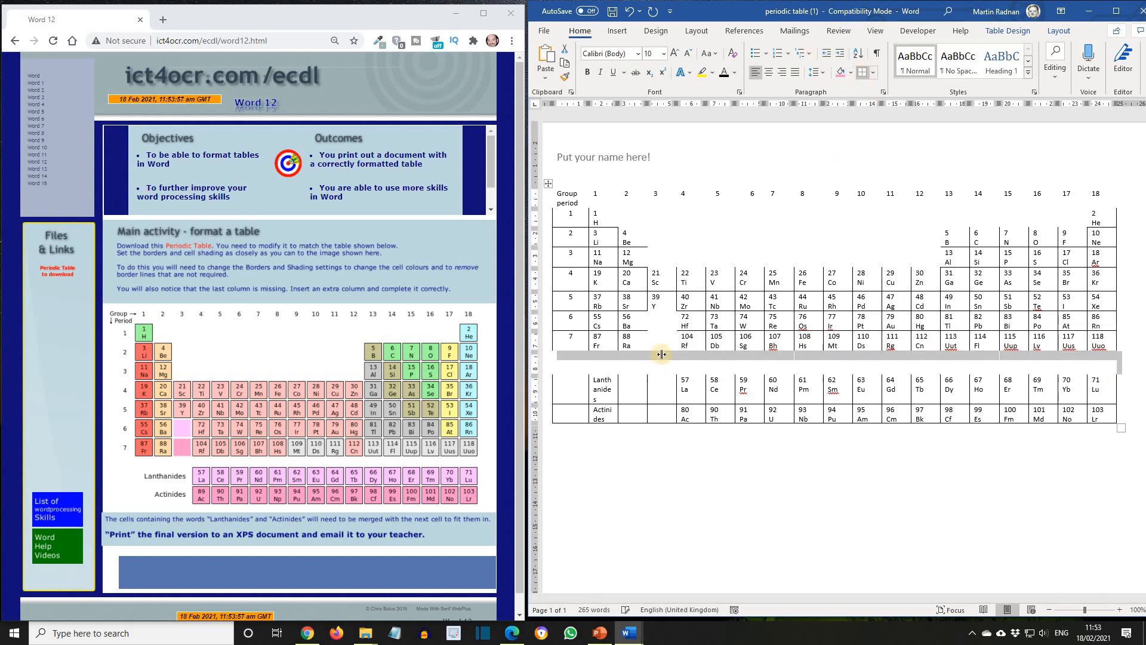
- Remove the borders from the period number column, from period 1 down to the Actinides row
click(566, 389)
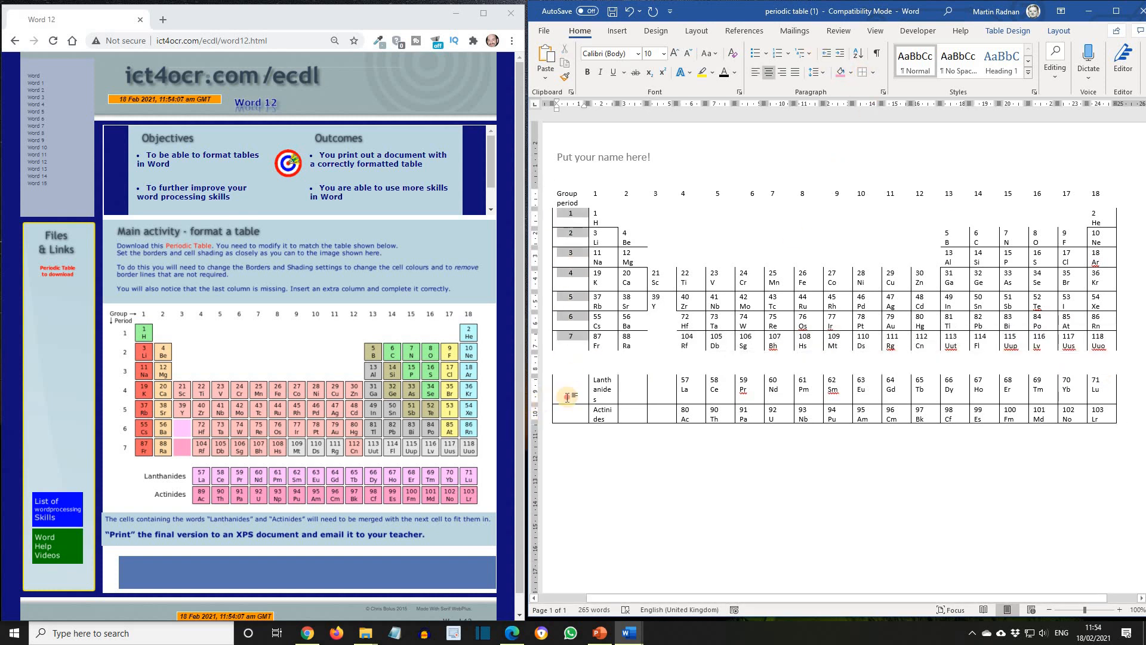
drag(567, 418, 570, 217)
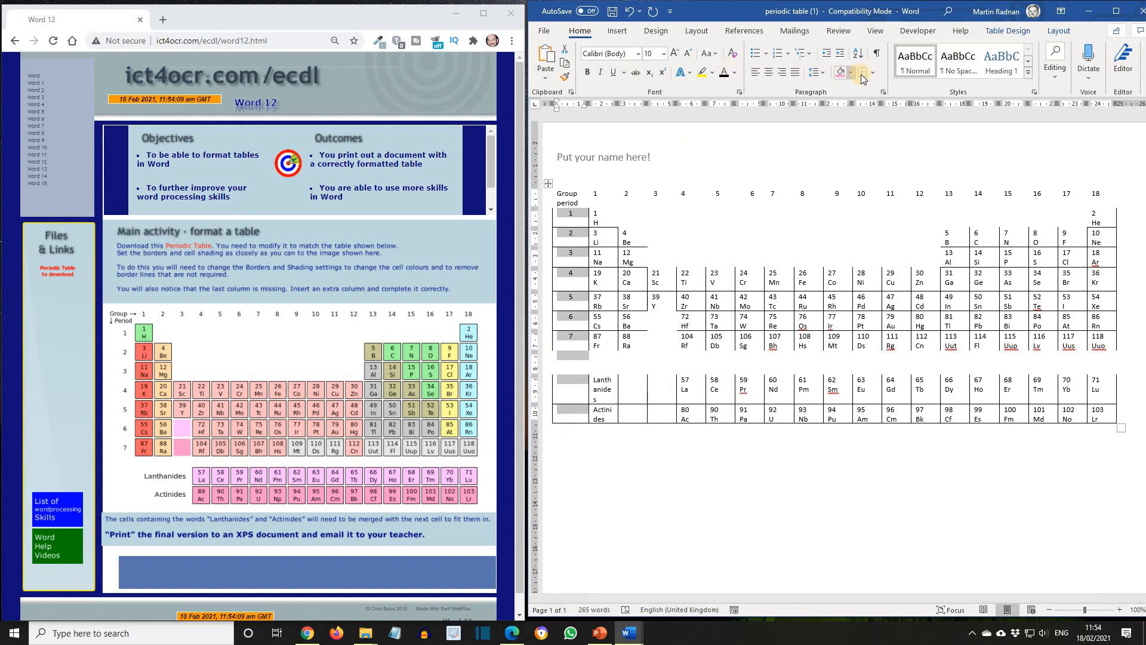
click(750, 201)
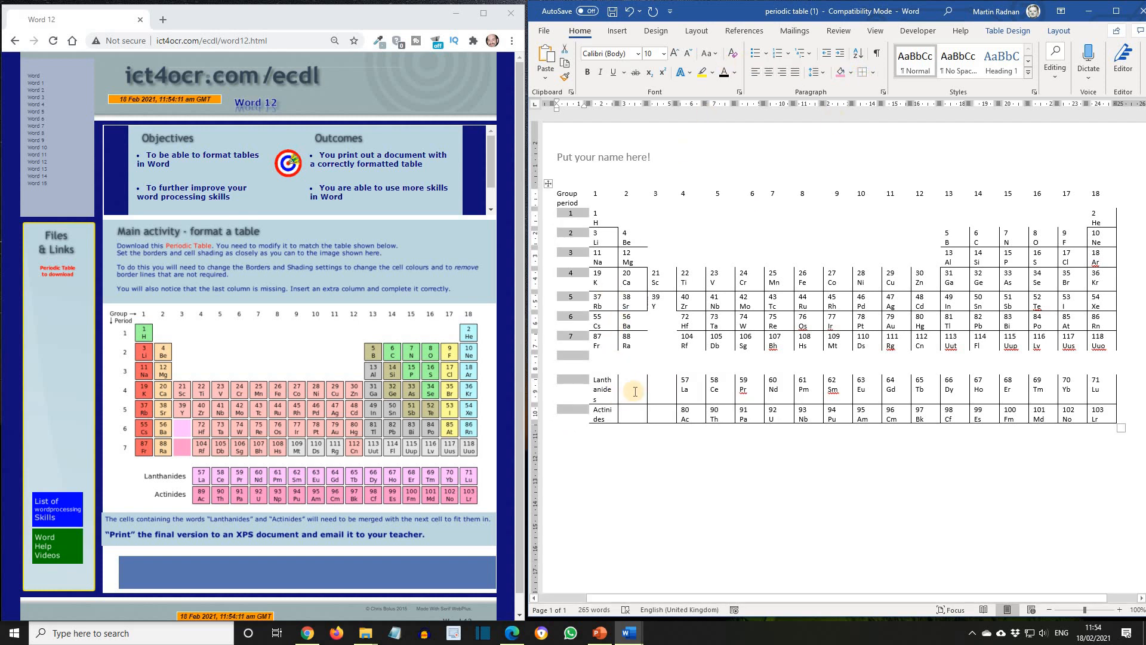
- Remove the borders from the empty cells beside the Lanthanides and Actinides labels
drag(633, 391, 660, 418)
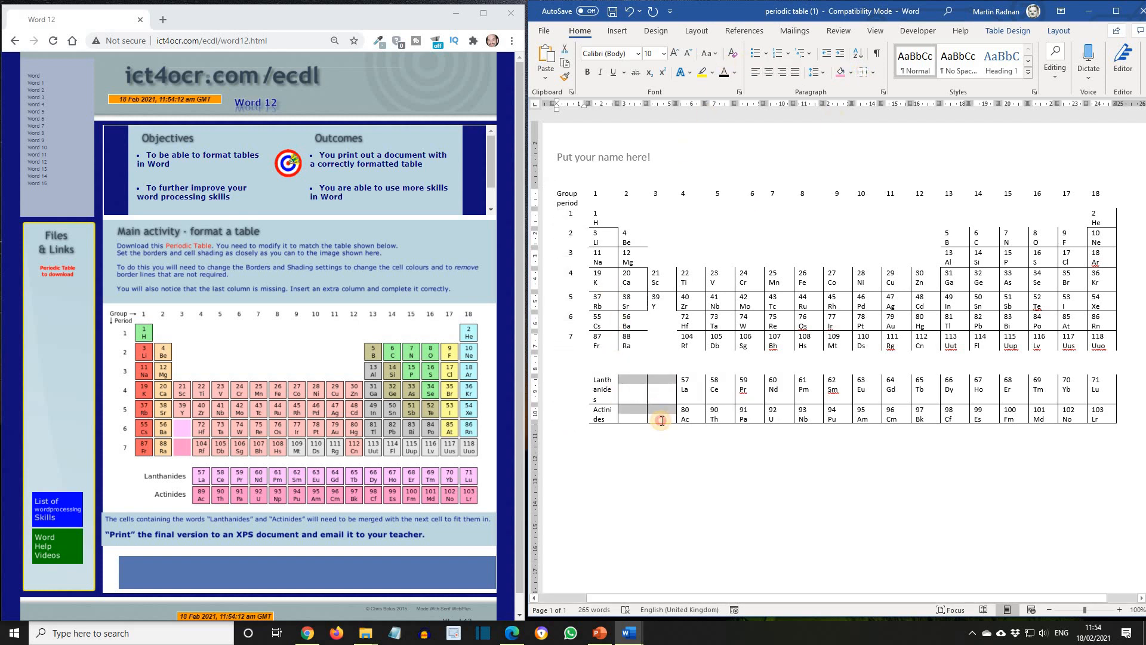
click(862, 72)
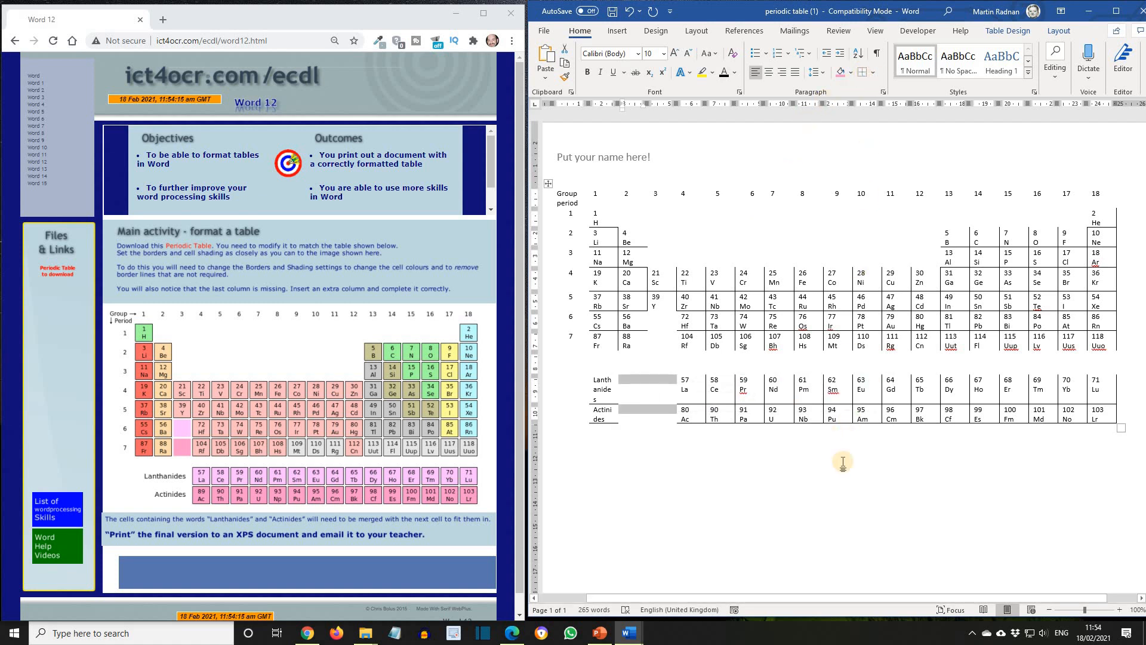
click(628, 458)
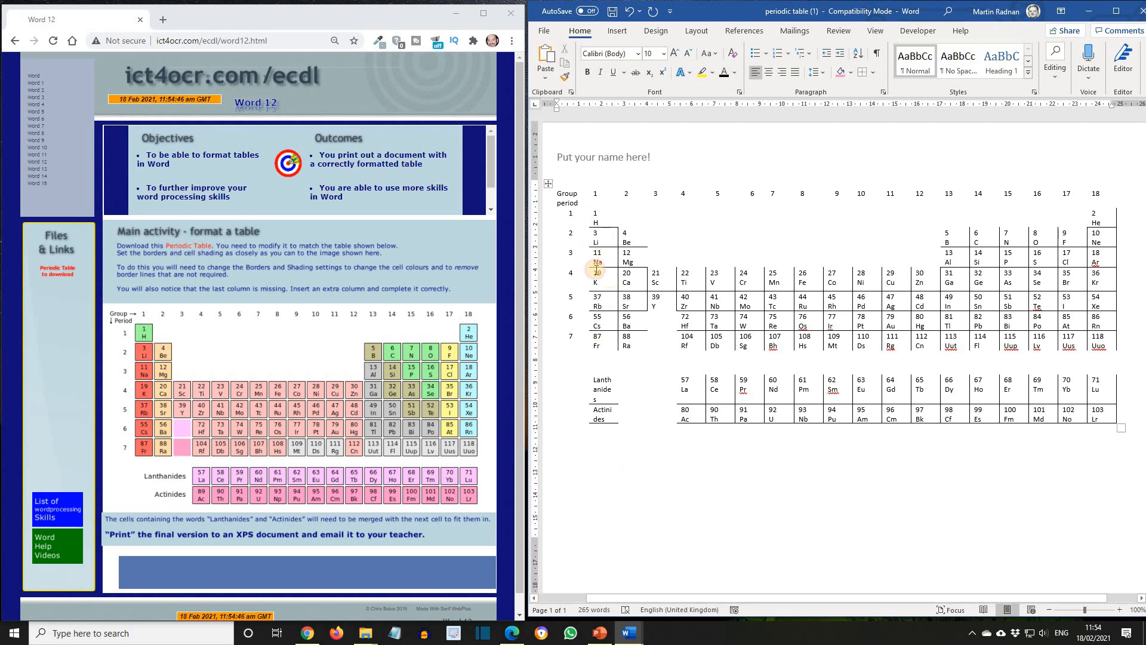
- Apply all borders to the group 1 element cells from H down to Fr
drag(595, 216, 600, 349)
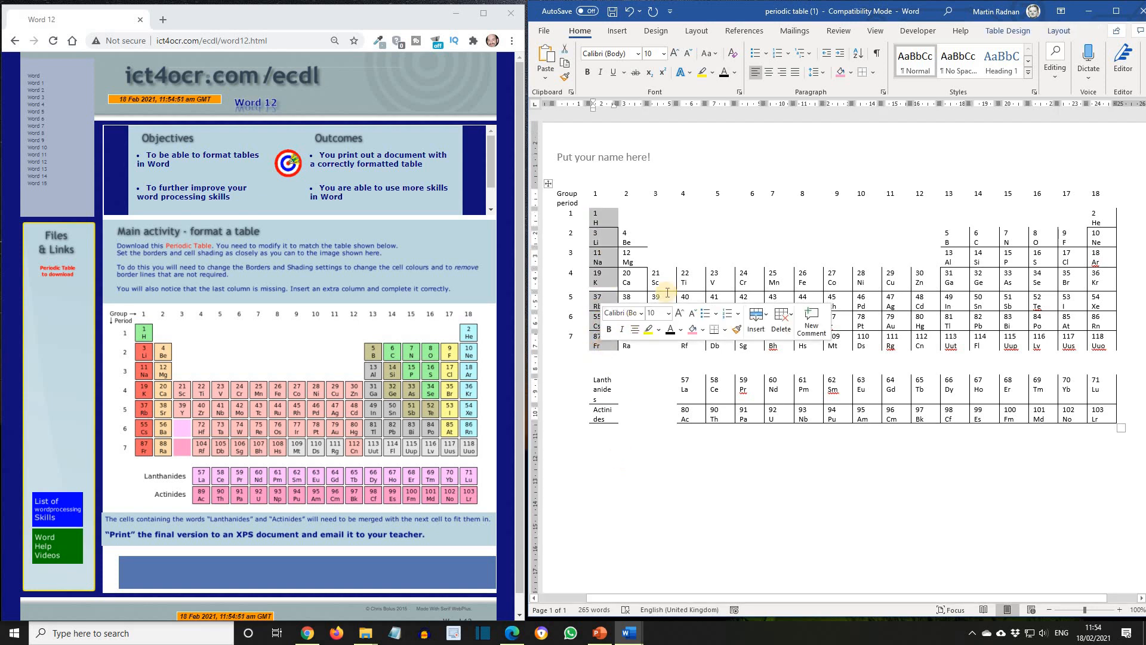
click(872, 74)
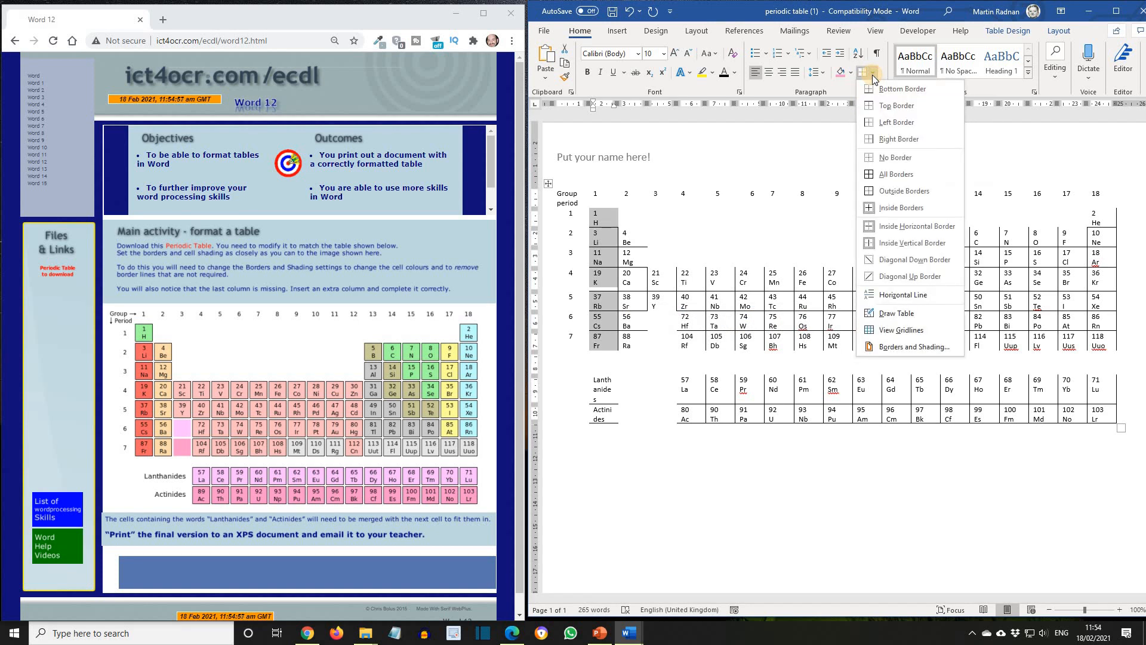
click(908, 177)
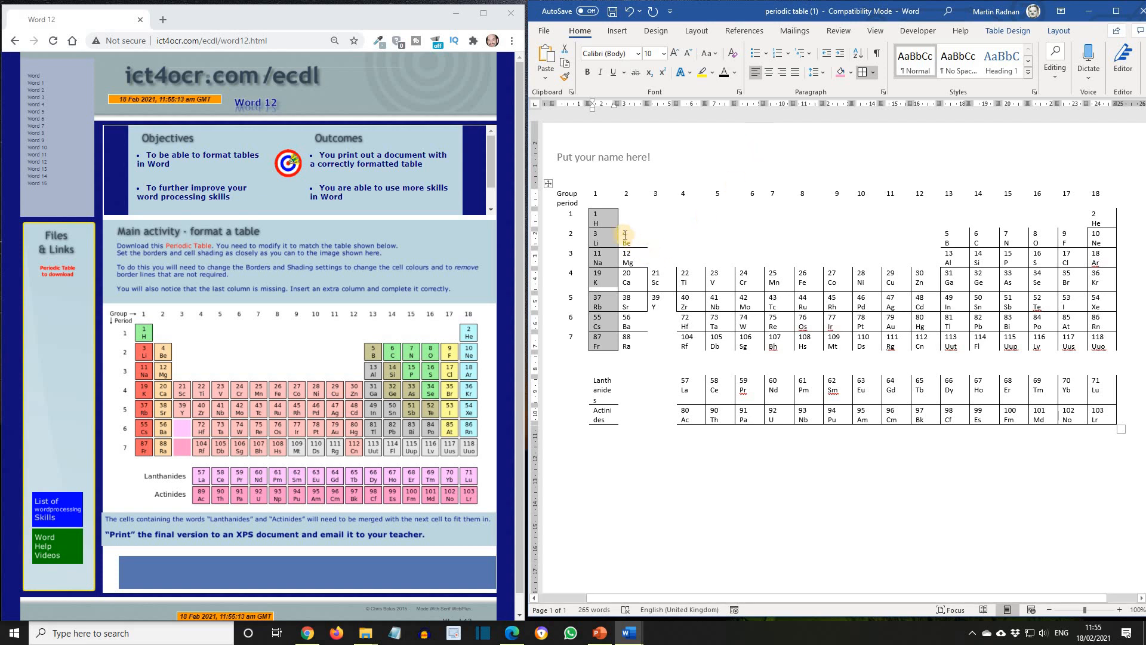
- Apply all borders to the remaining element cells from group 2 to group 18, including the lanthanide and actinide elements
drag(625, 236, 626, 347)
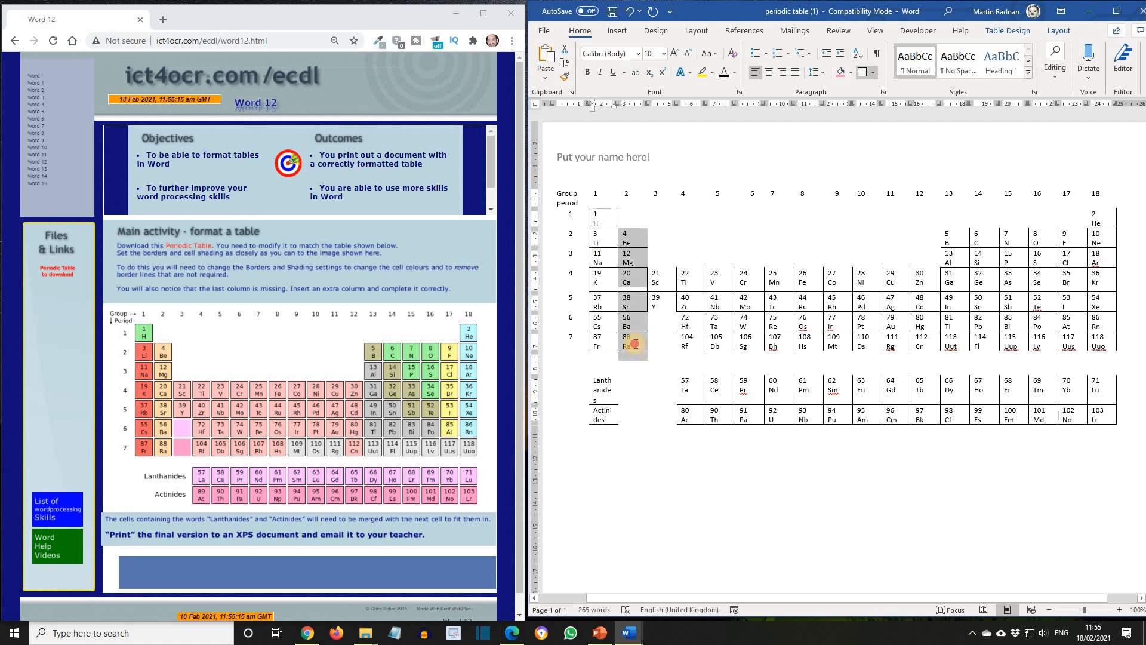
click(862, 73)
drag(1114, 382, 621, 426)
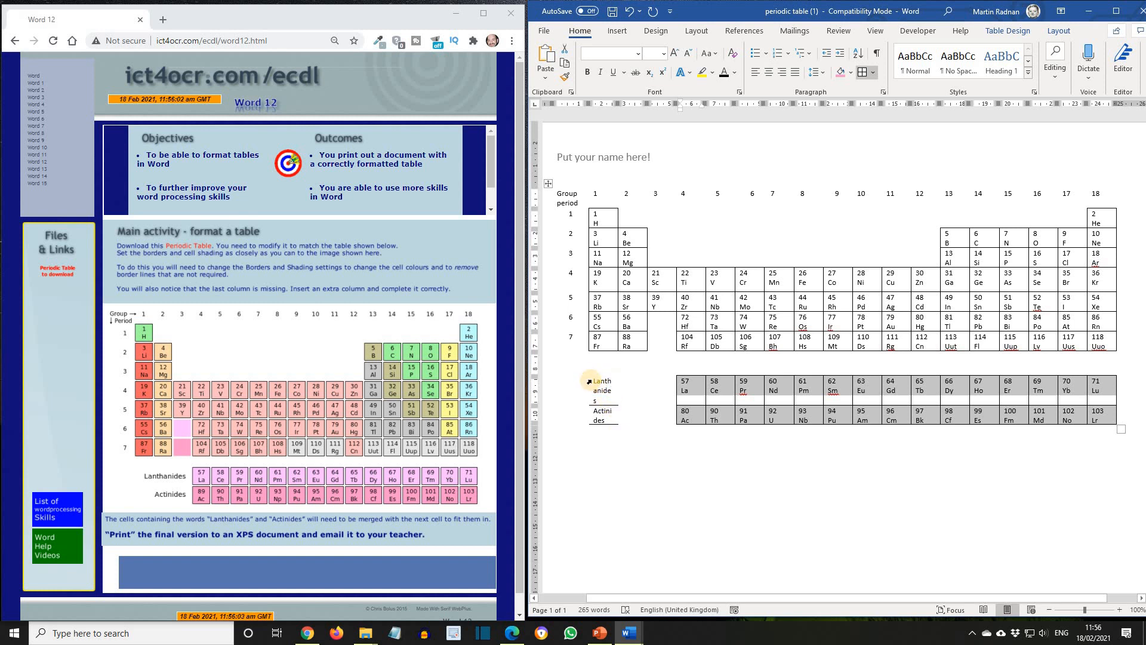
- Remove all borders from the Lanthanides and Actinides label cells
drag(595, 381, 612, 418)
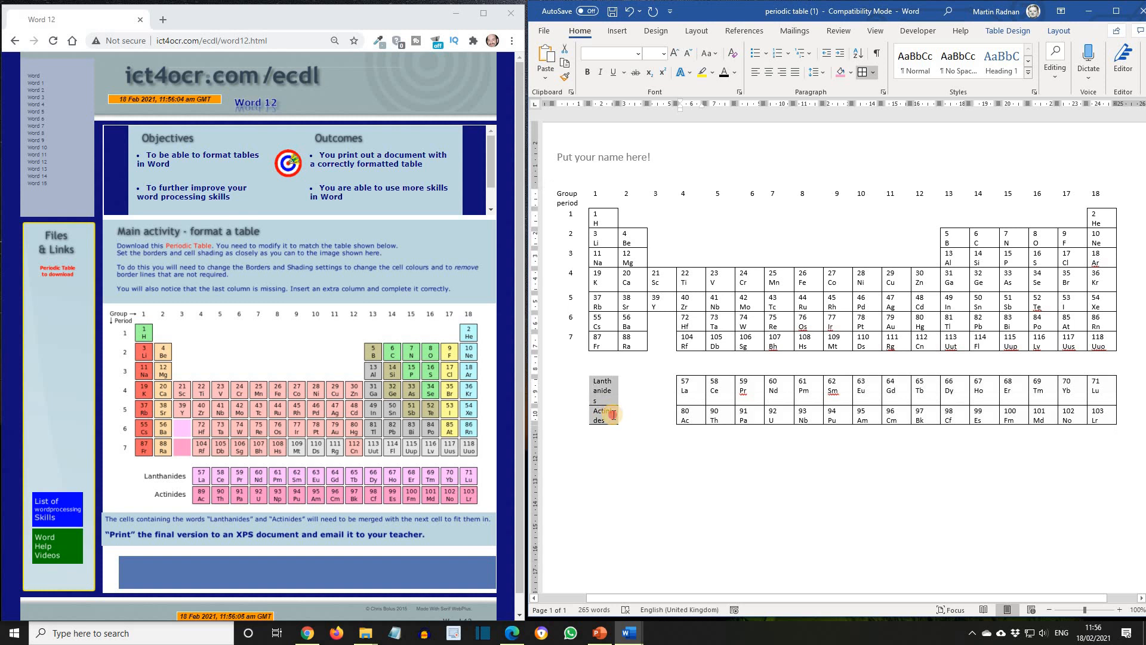
click(875, 72)
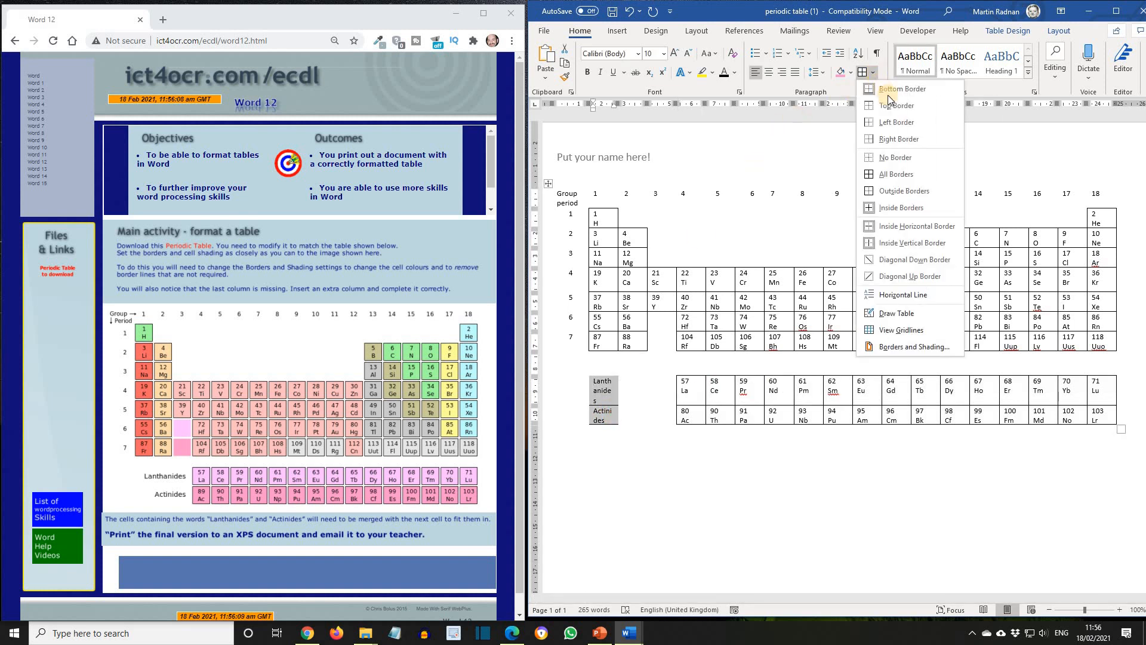
click(909, 159)
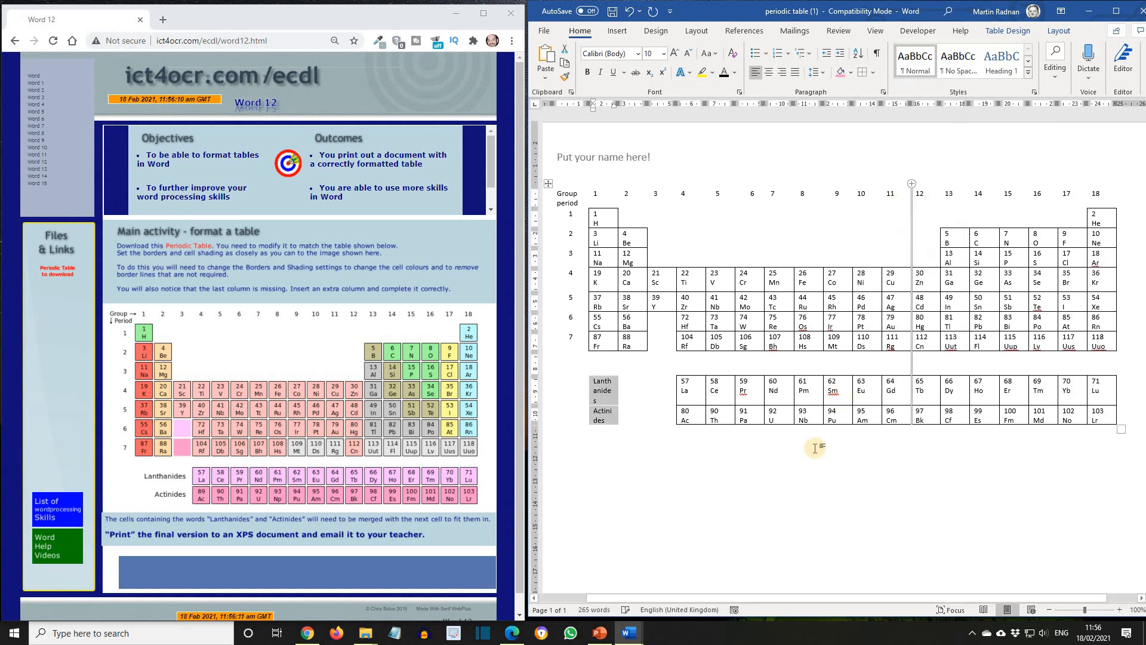
click(797, 448)
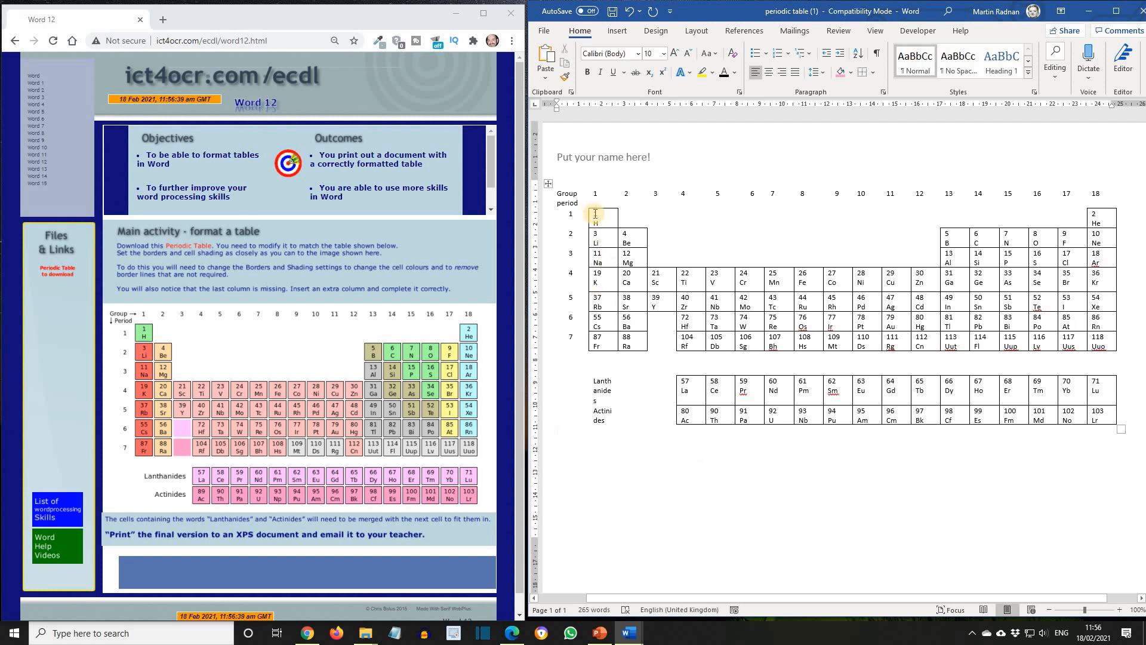
- Set the borders of the group 1 element cells from H down to Fr to a width of 1½ pt
drag(596, 214, 618, 348)
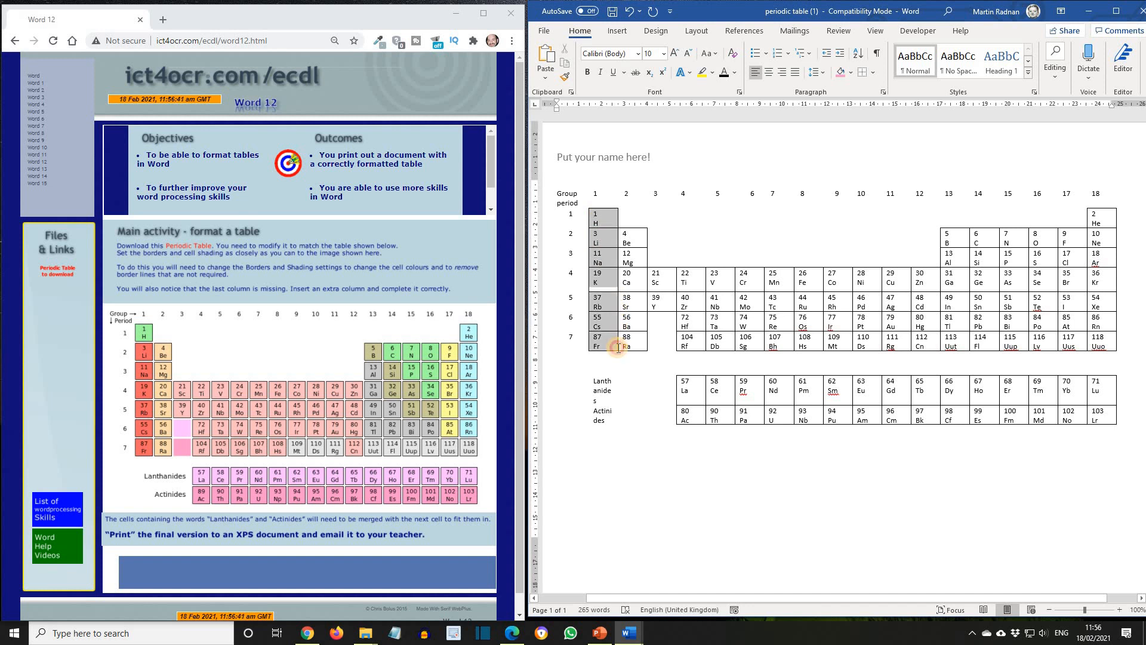
click(874, 74)
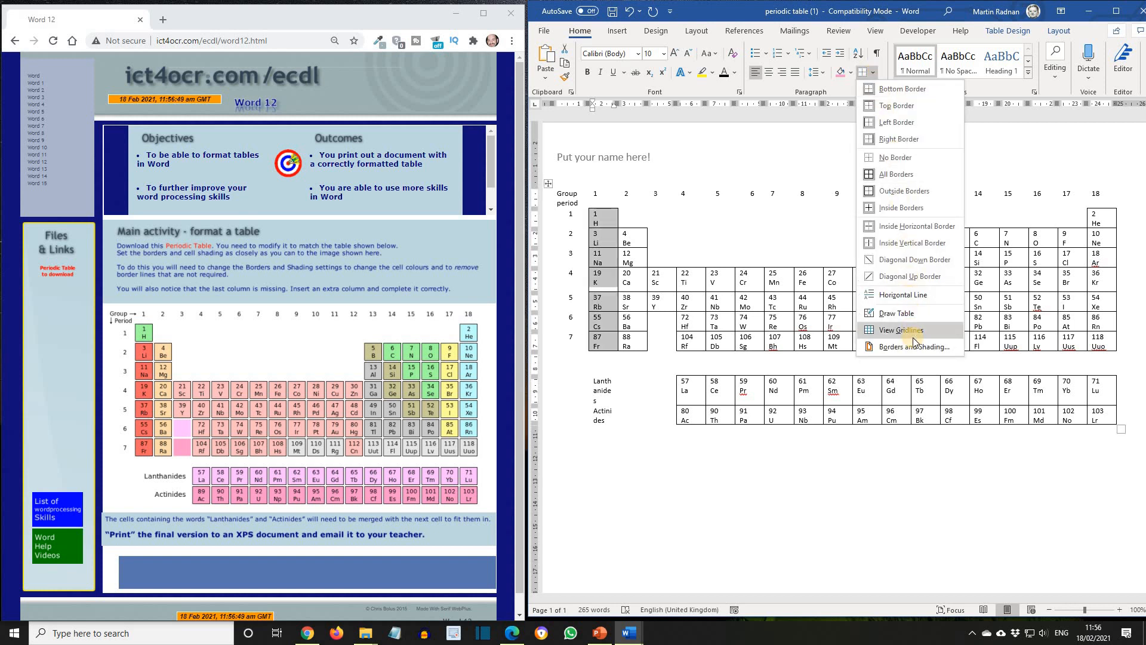
click(916, 349)
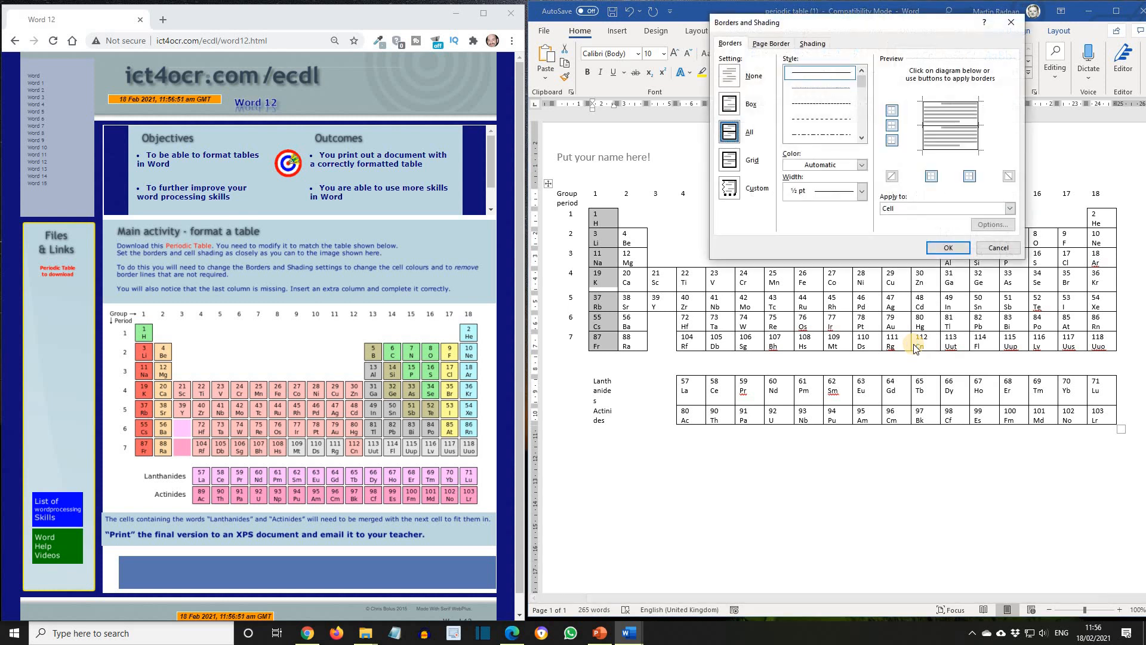
click(864, 191)
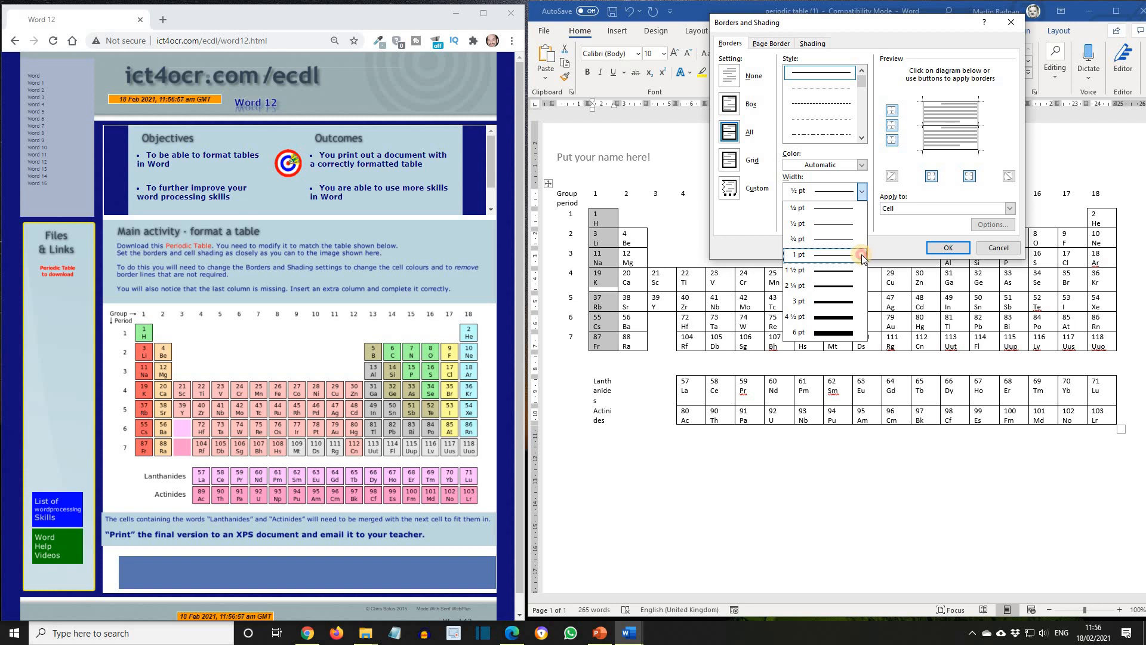
click(859, 271)
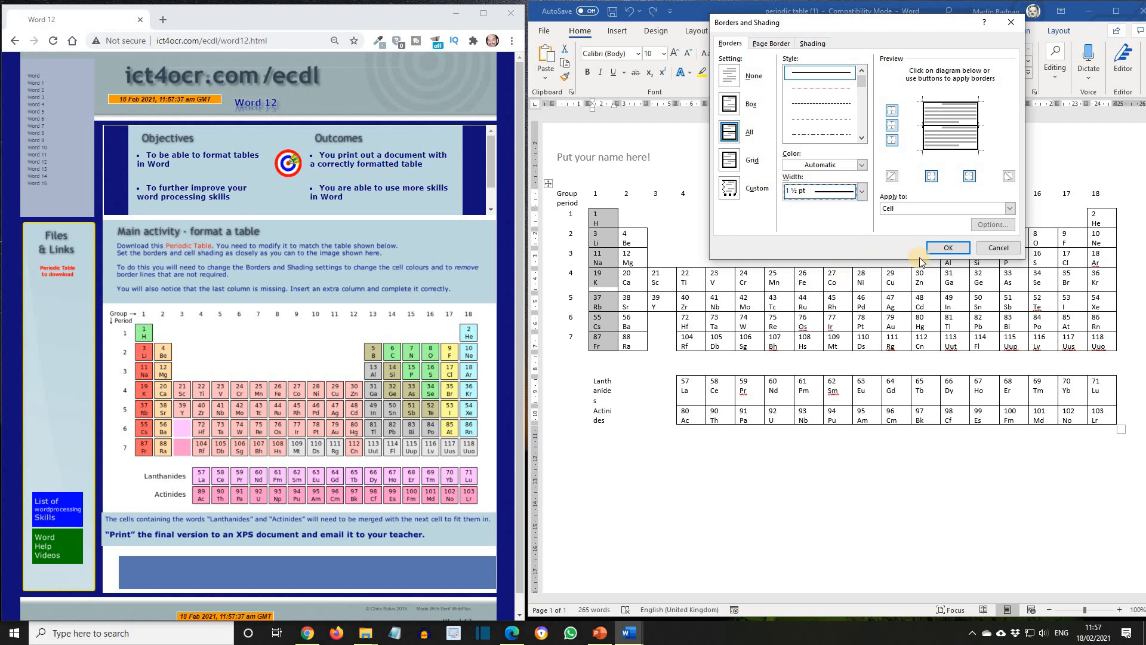
click(949, 248)
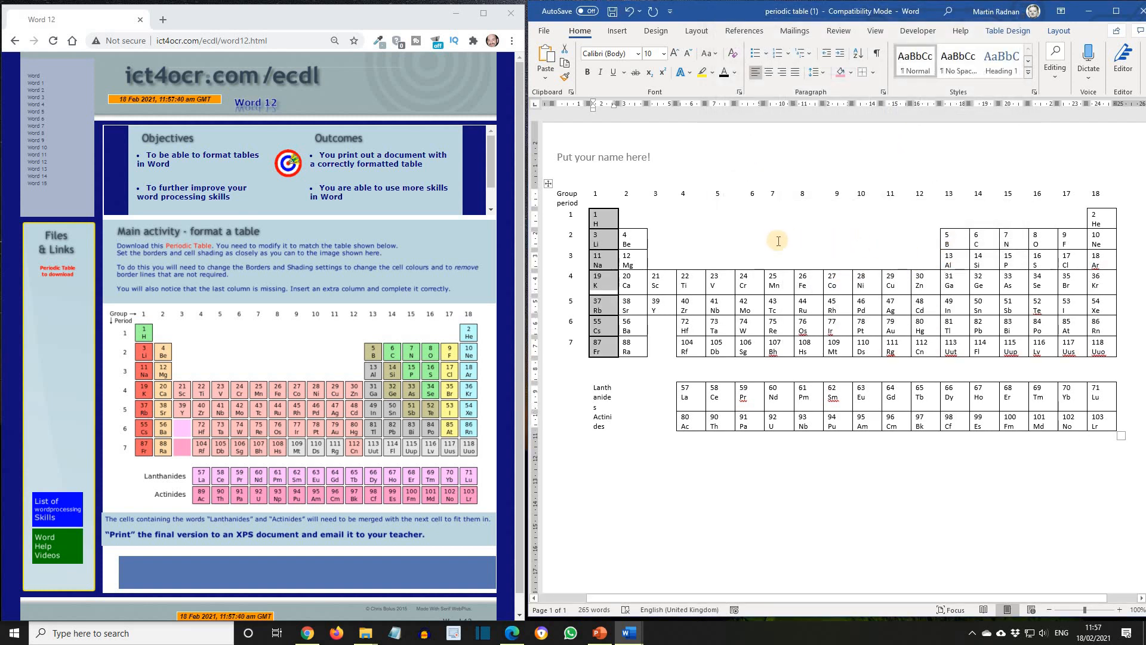
click(608, 457)
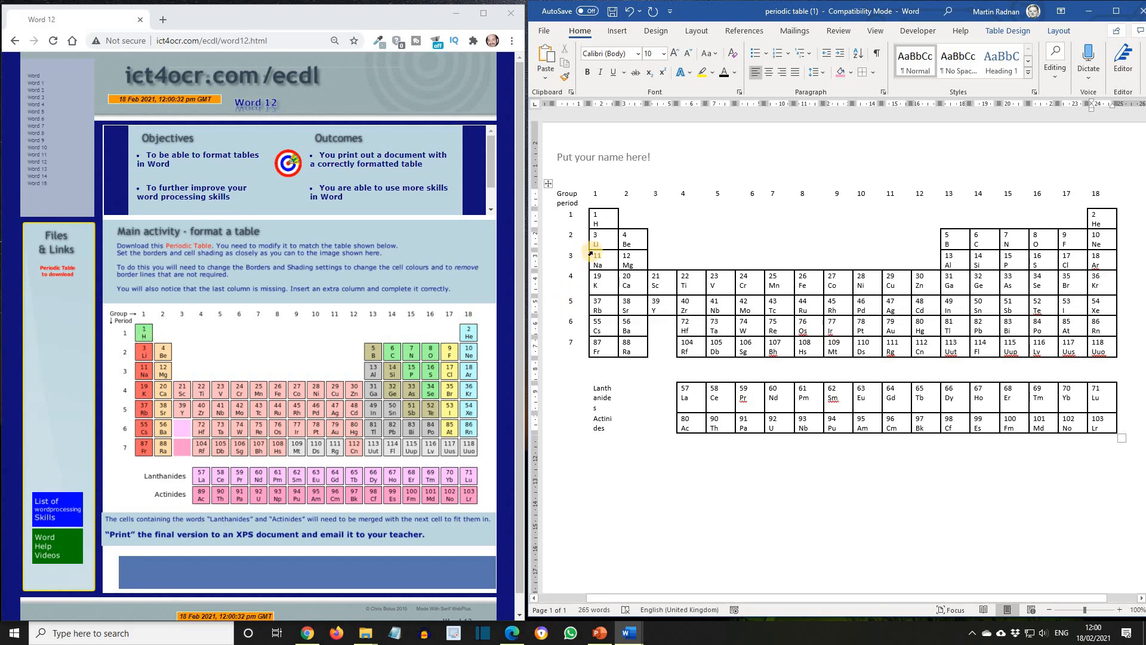
- Shade the hydrogen cell with the recently used light green
click(603, 224)
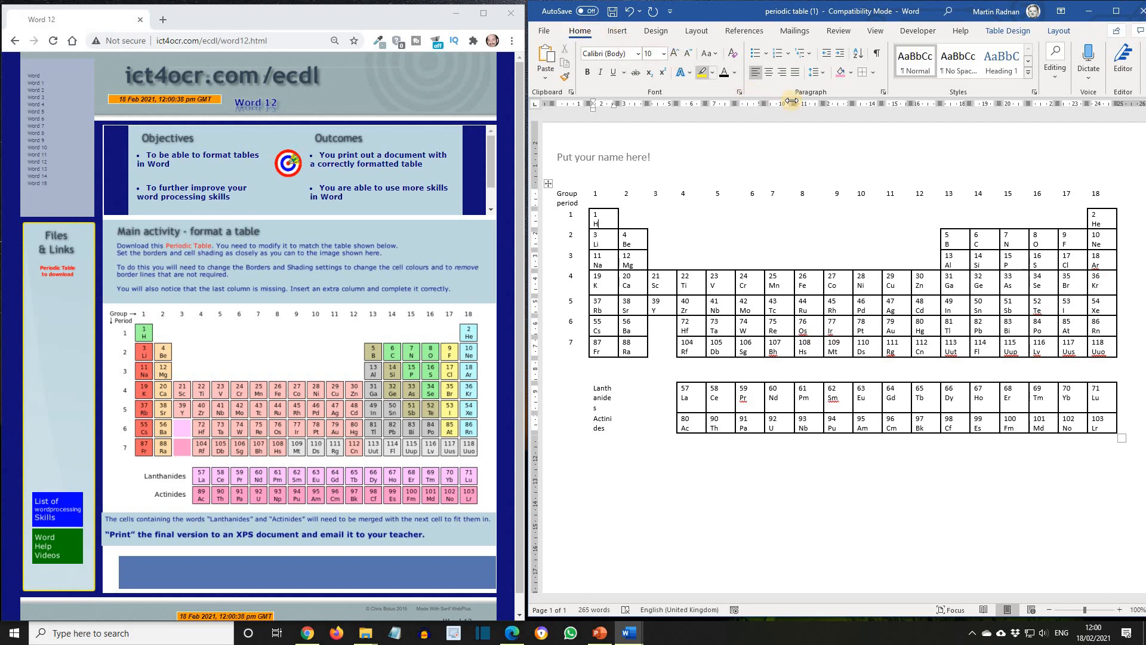
click(851, 75)
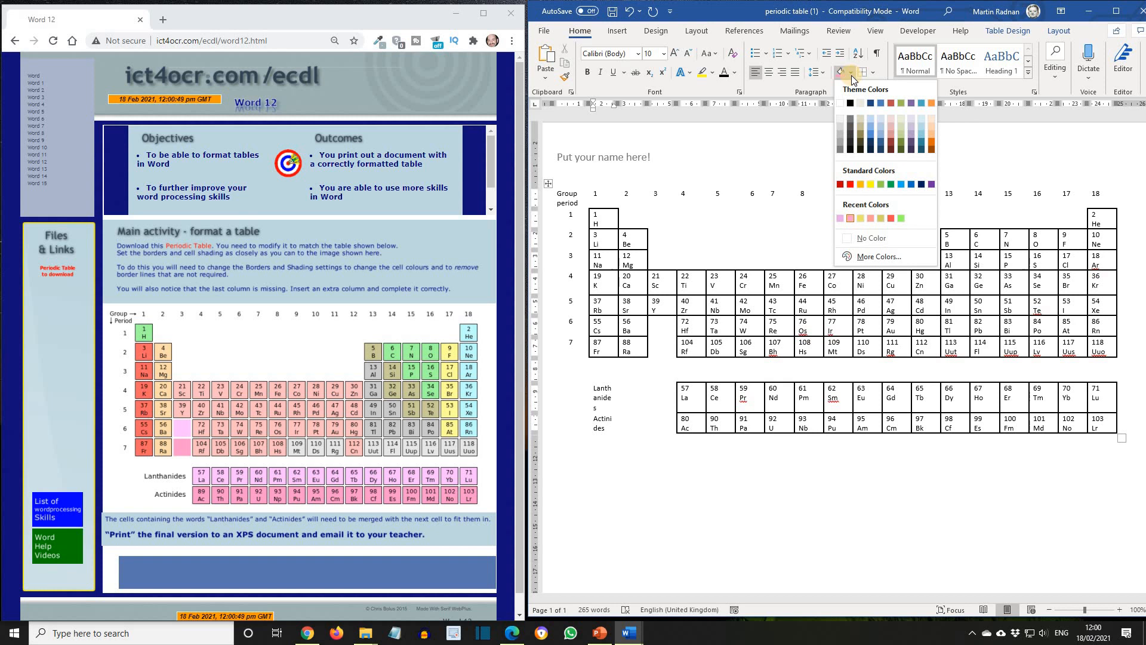
click(900, 220)
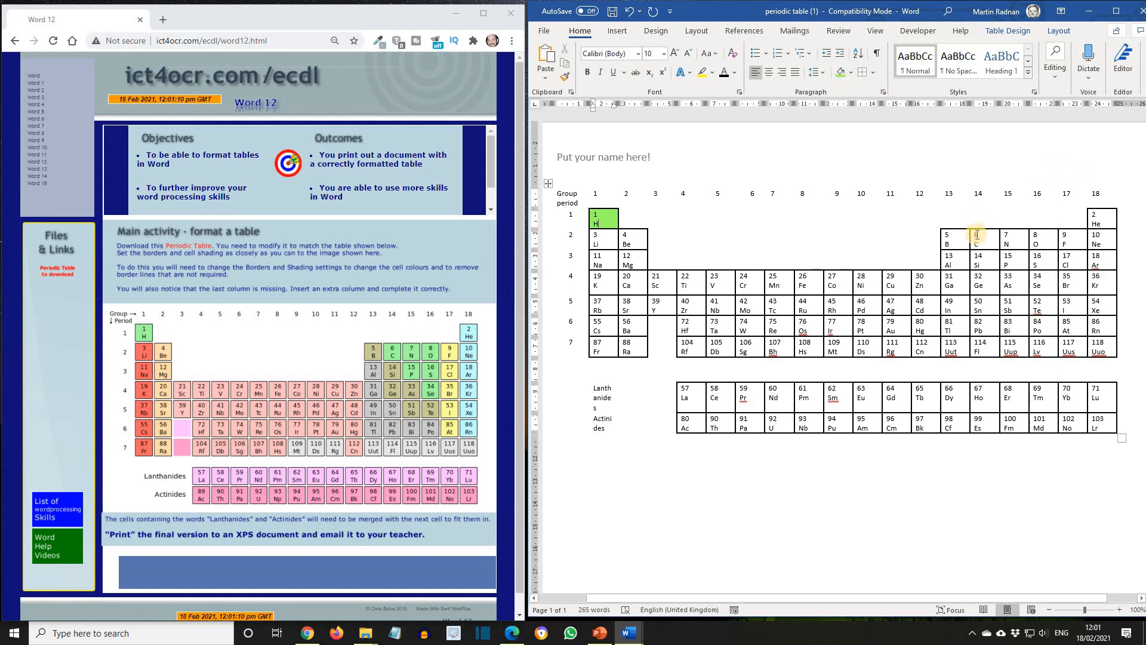
- Shade the C, N, O, P, S and Se cells with the same light green as hydrogen
drag(975, 234, 1039, 238)
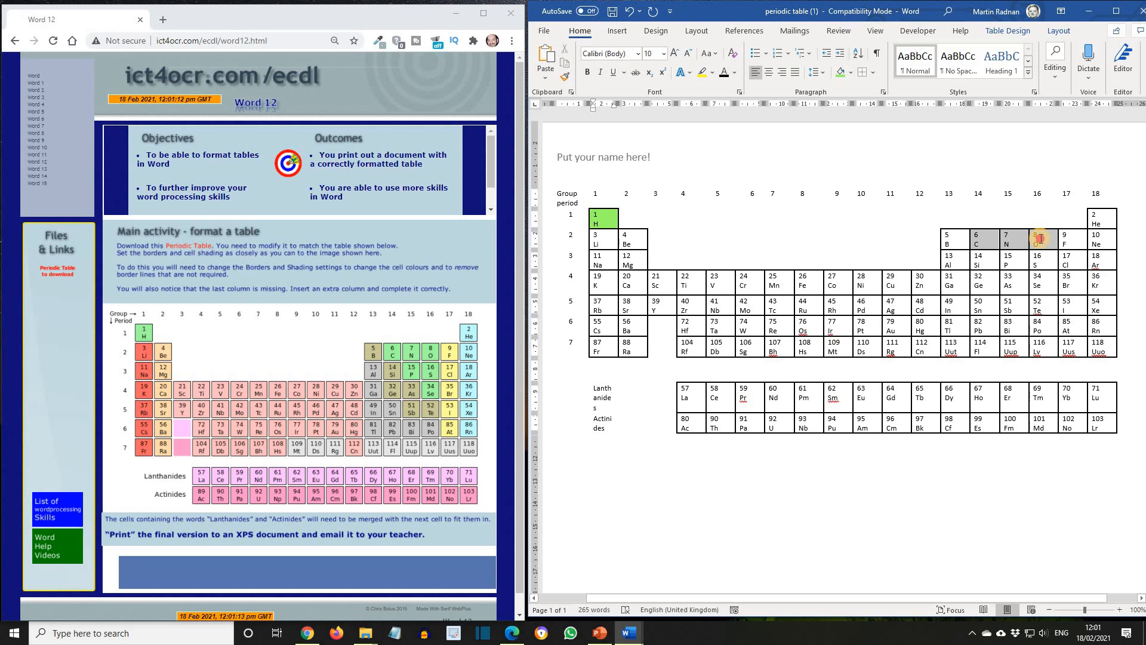
click(840, 72)
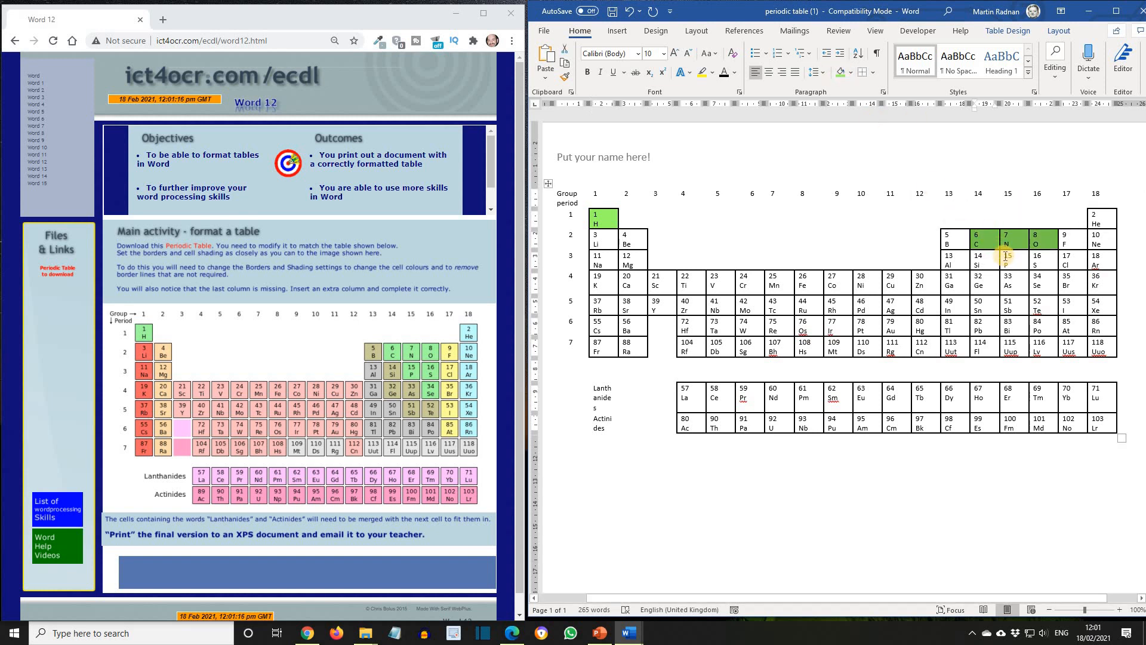
click(1006, 258)
drag(1039, 262, 1039, 263)
click(842, 73)
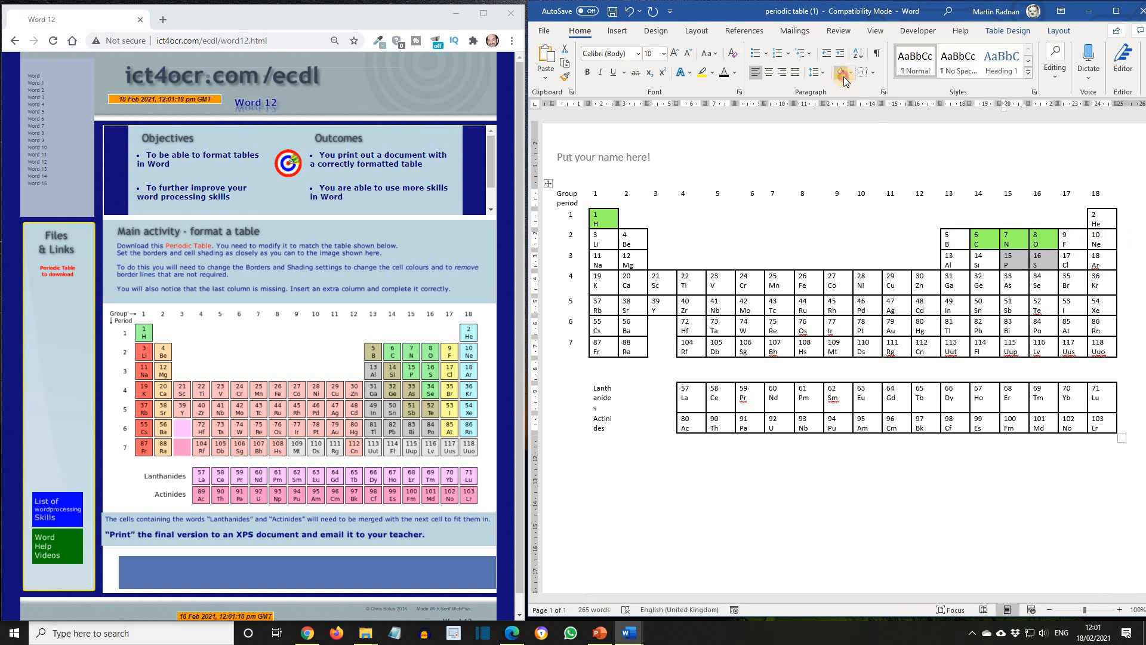
click(1031, 277)
click(1005, 259)
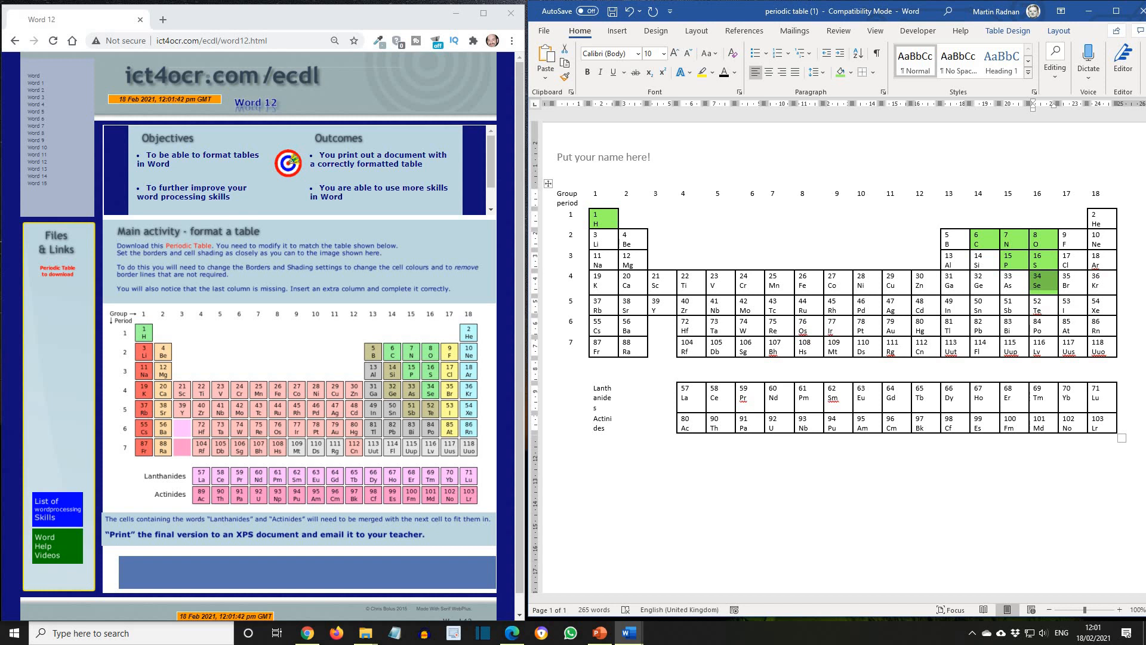
- Shade the group 1 cells from Li down to Fr with the recently used red
click(595, 235)
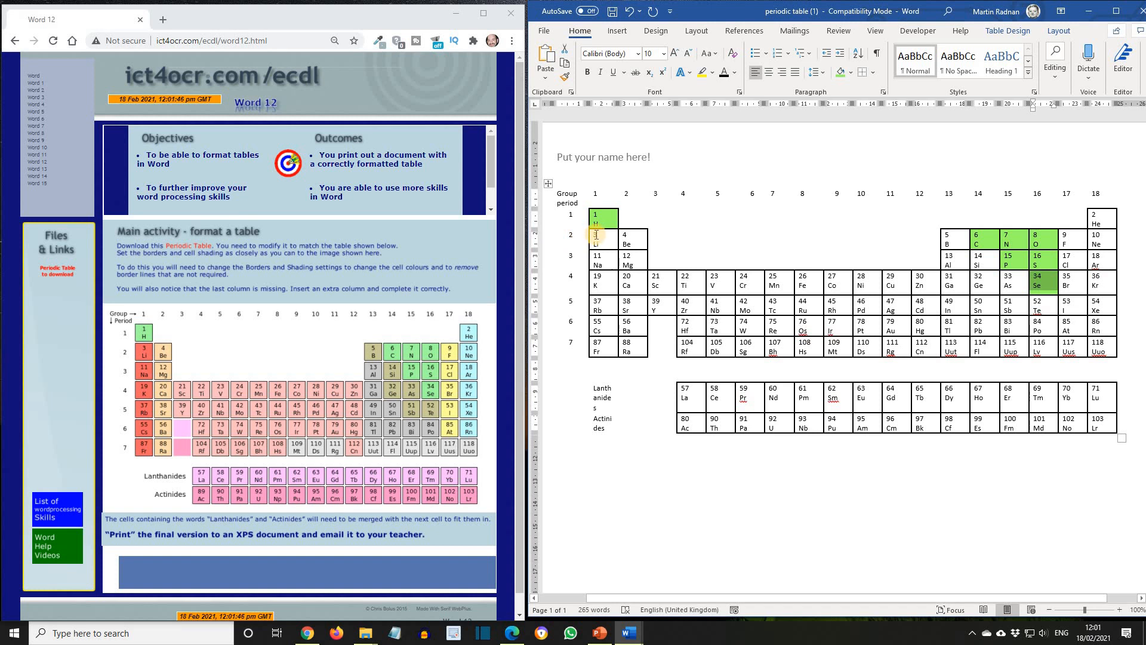
drag(595, 235, 597, 351)
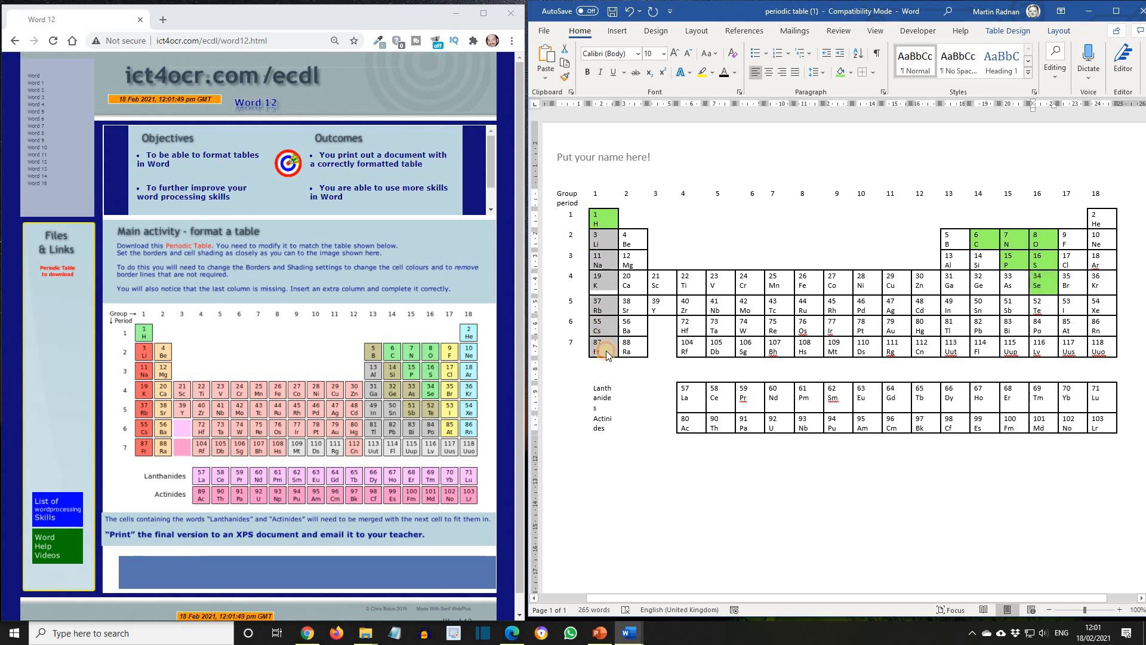
click(851, 74)
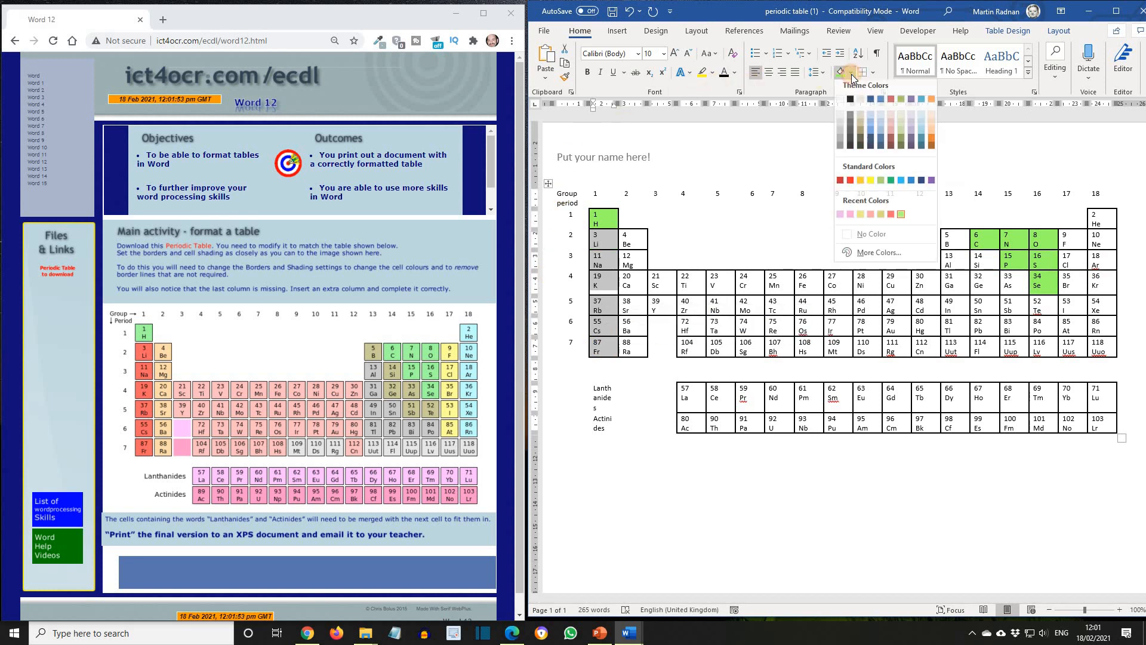
click(890, 218)
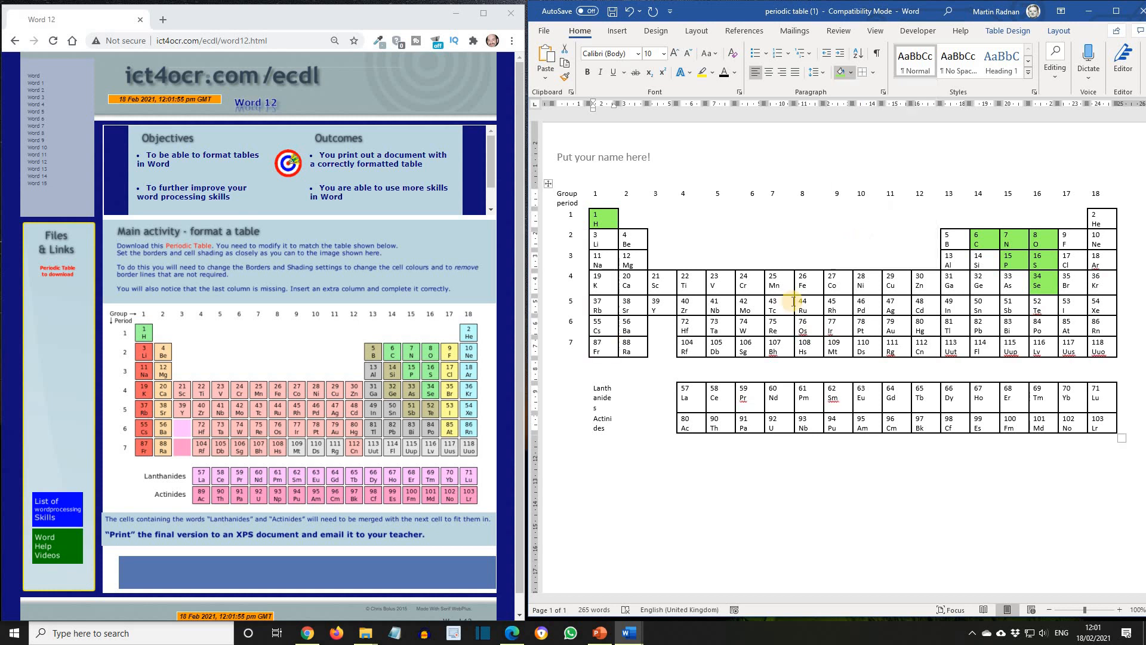
click(663, 545)
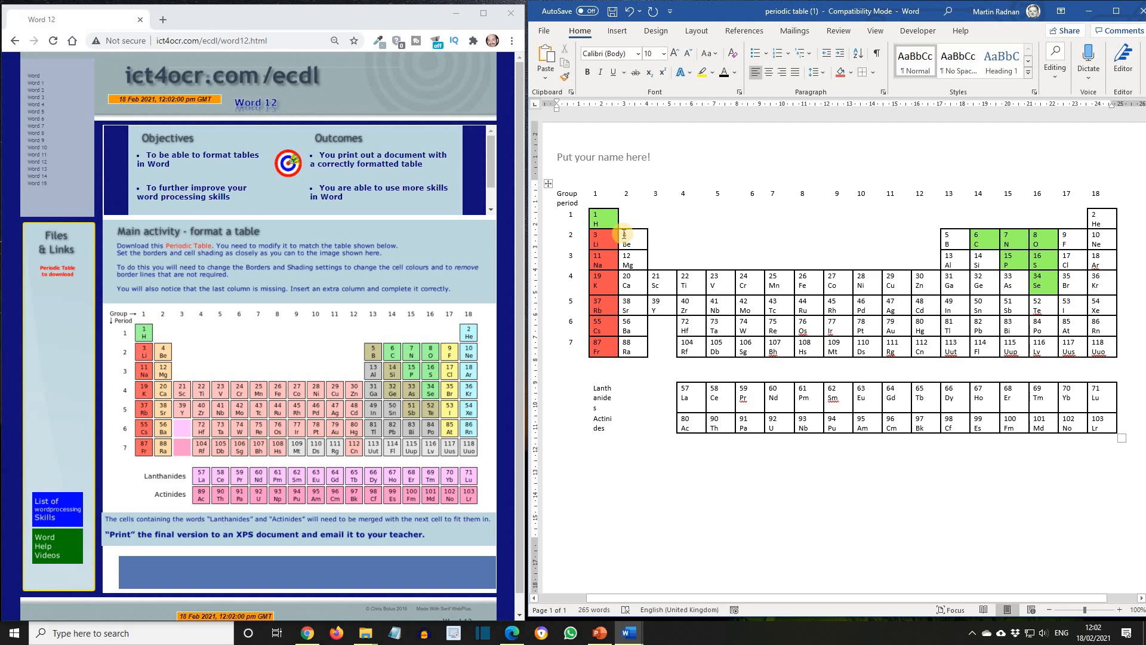
- Shade the group 2 cells from Be down to Ra with a muted gold recent colour
drag(621, 235, 640, 350)
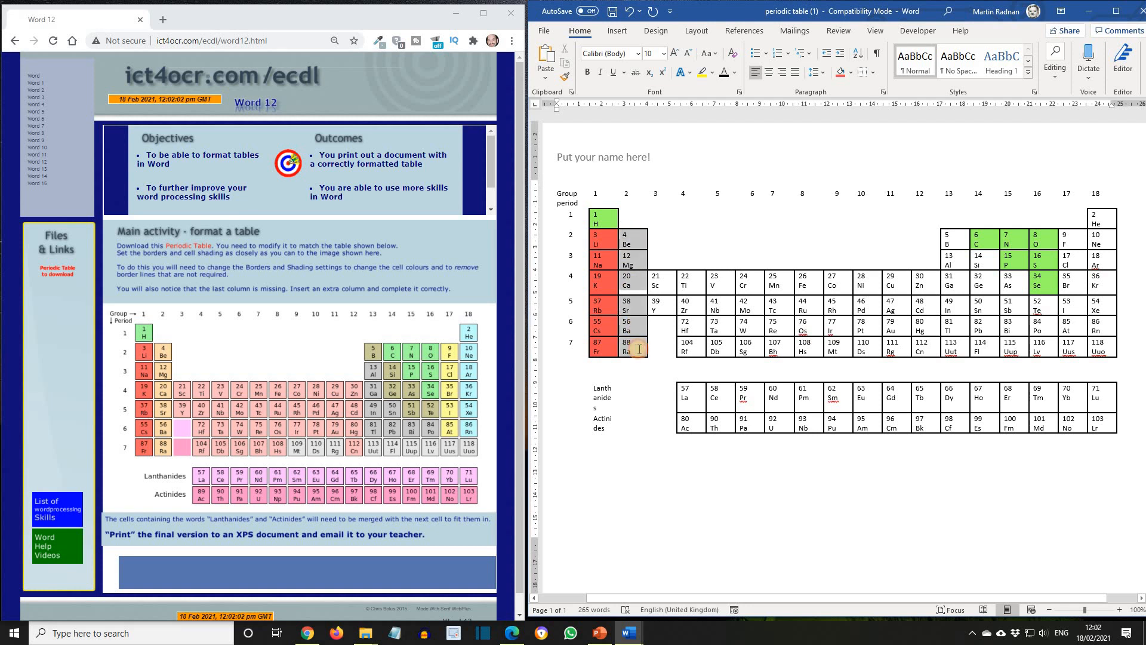
click(851, 75)
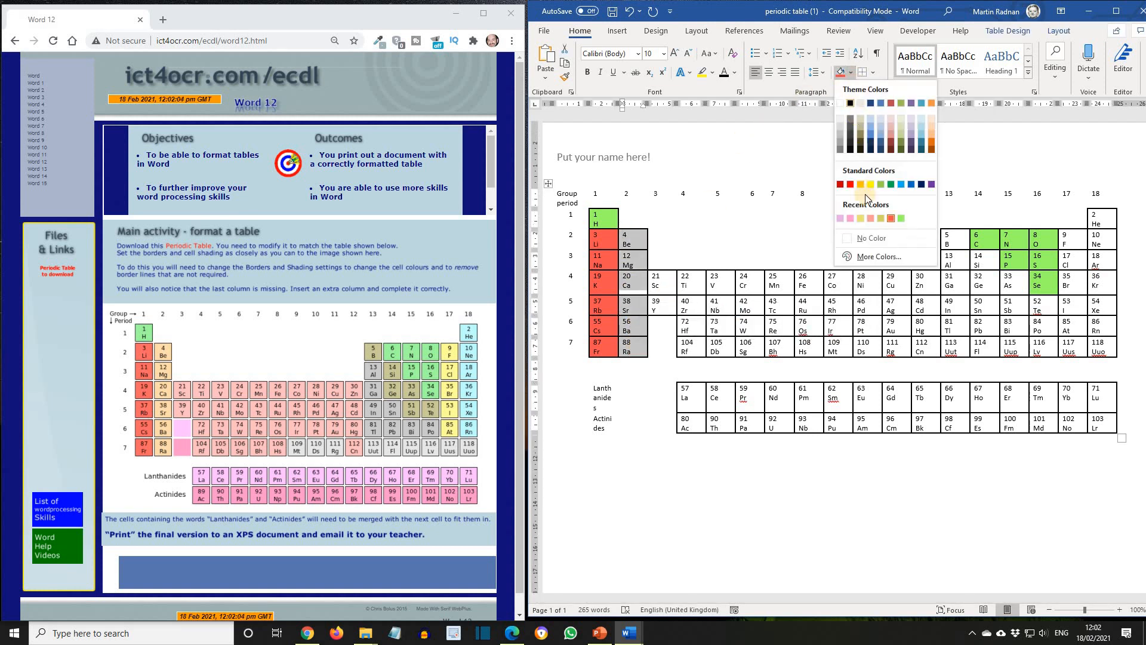
click(864, 217)
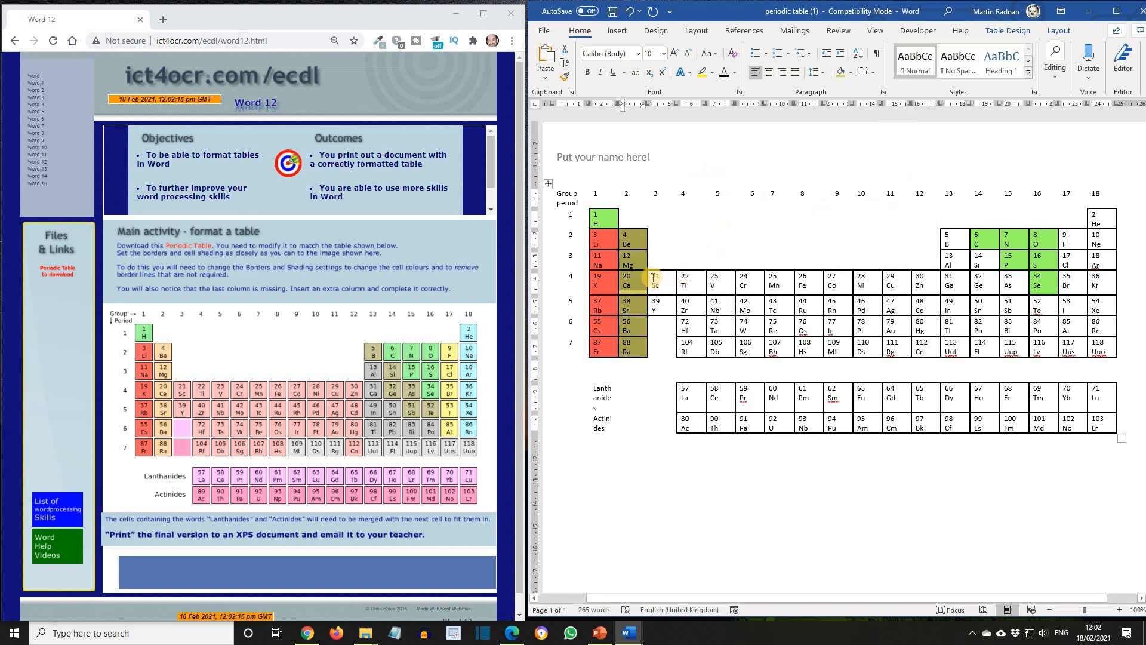
- Shade the period 4 transition metal cells from Sc to Zn with the recently used salmon pink
drag(654, 278, 940, 287)
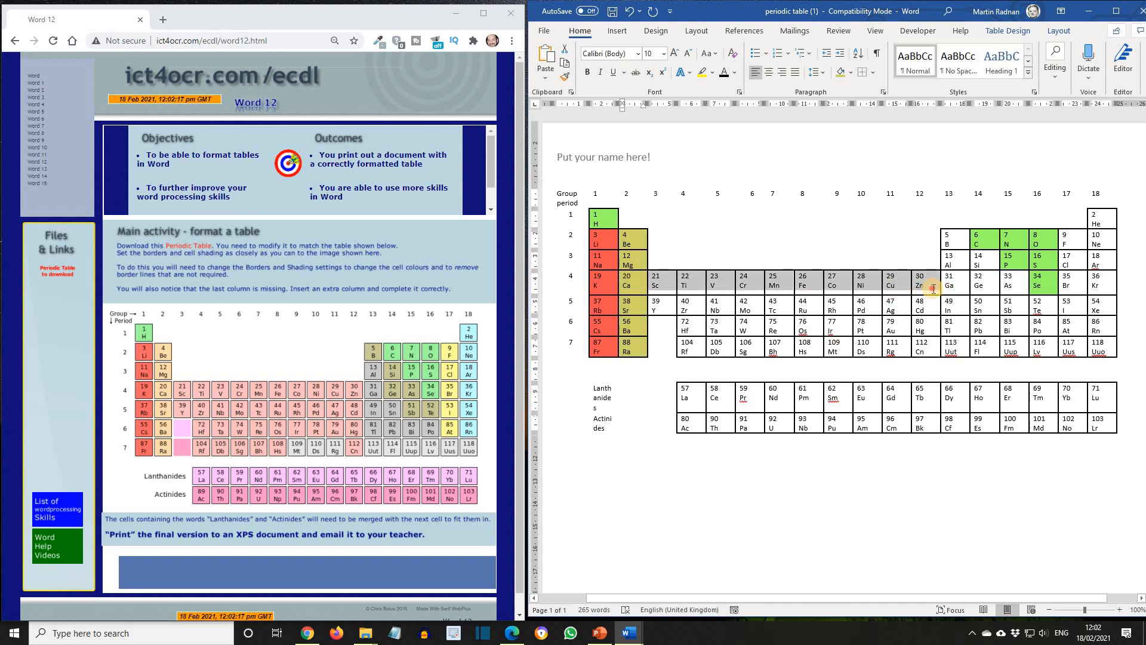
click(851, 74)
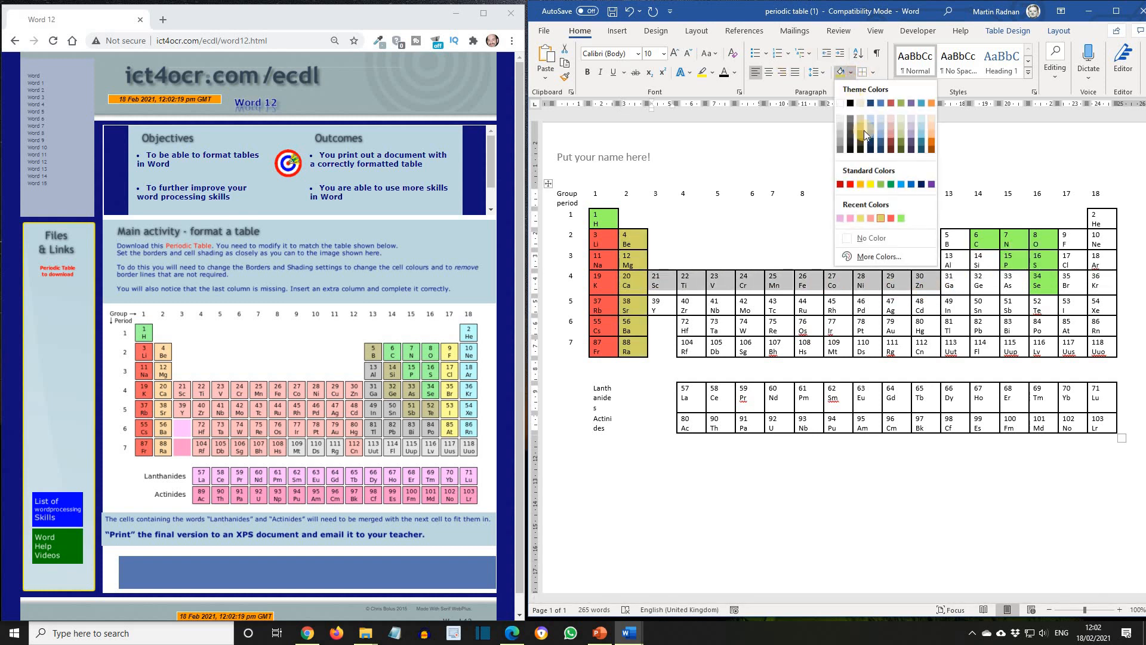
click(872, 218)
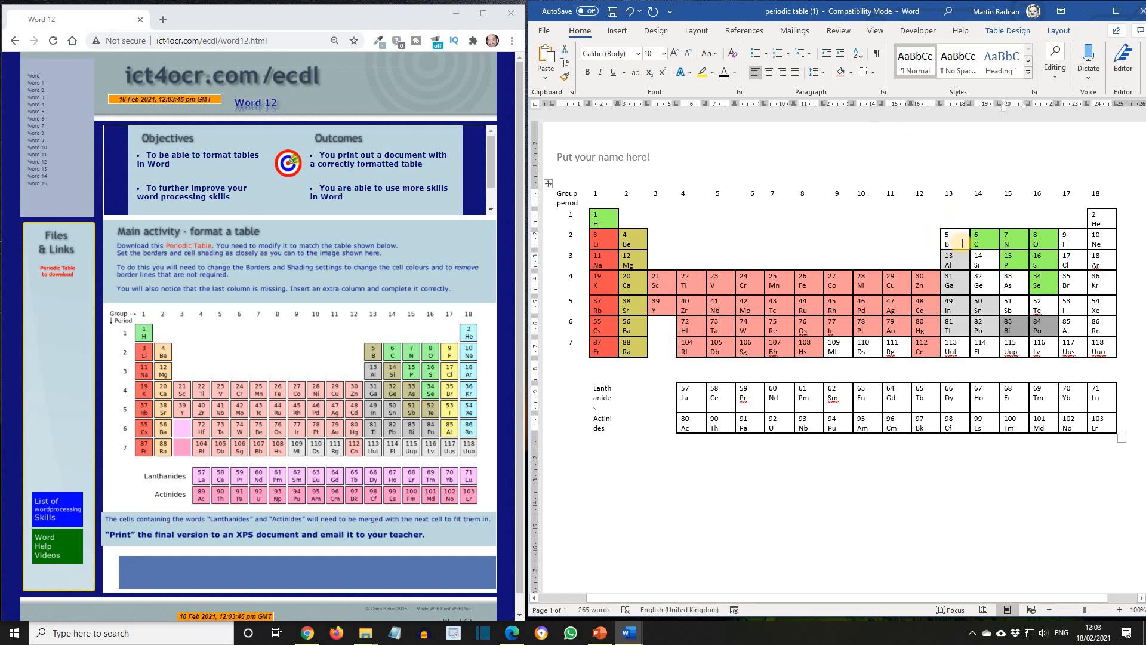
- Shade the boron cell dark gold
click(962, 243)
click(851, 74)
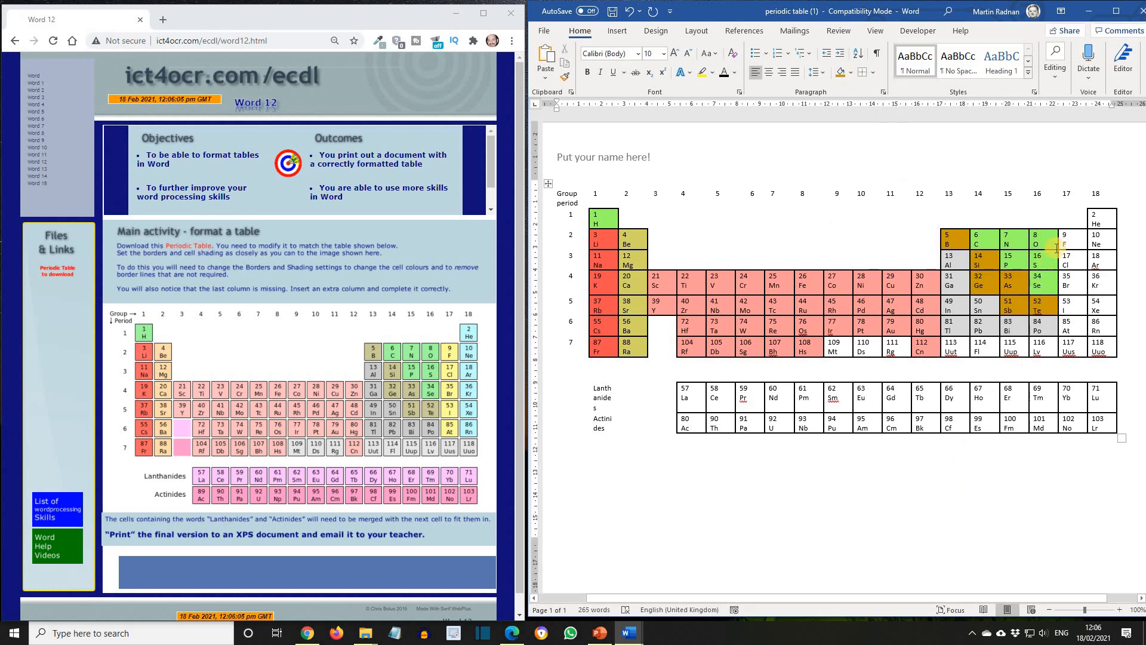
- Shade the group 17 cells from F down to At with a light yellow recent colour
drag(1064, 234, 1069, 326)
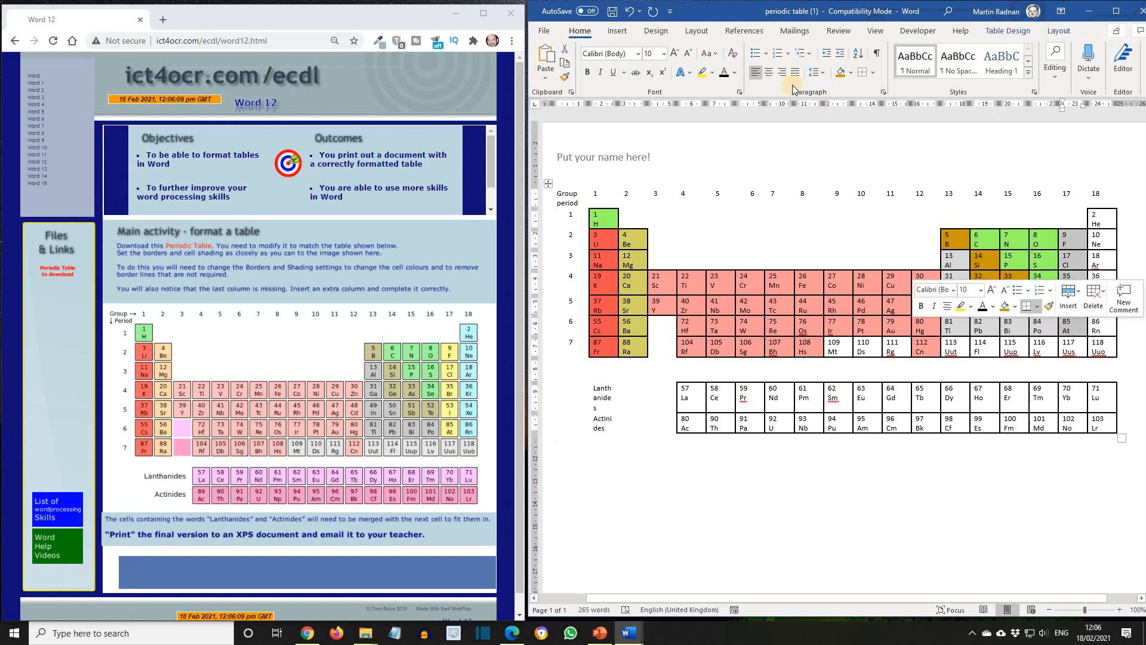
click(851, 74)
click(891, 218)
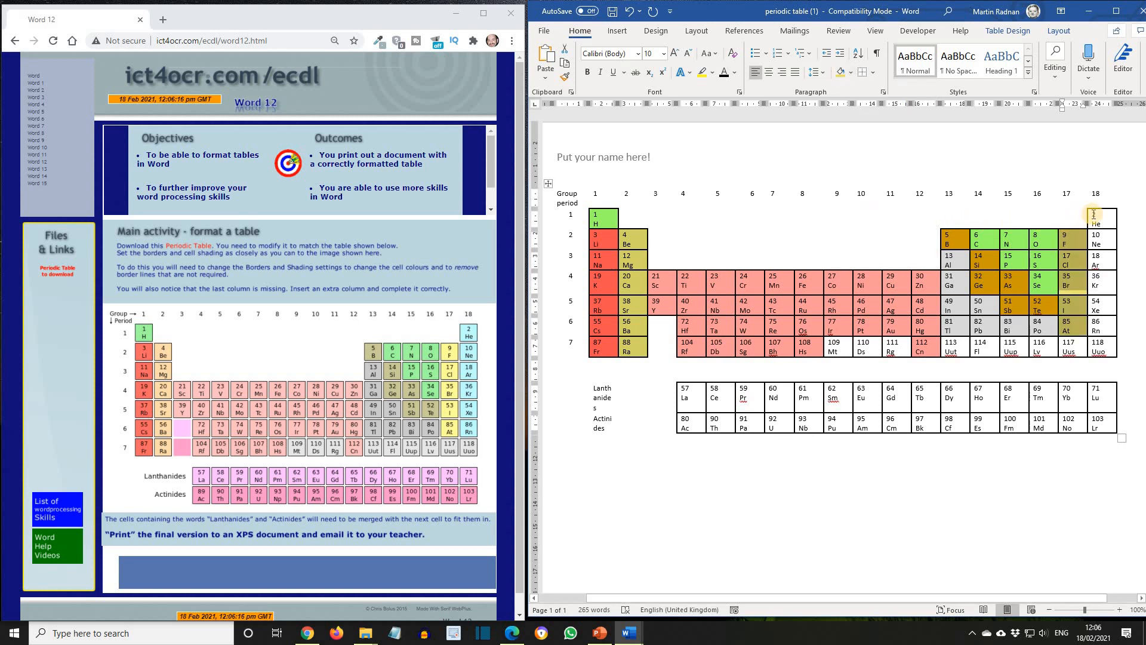
- Shade the group 18 cells from He down to Rn with a light blue theme colour
drag(1094, 215, 1096, 327)
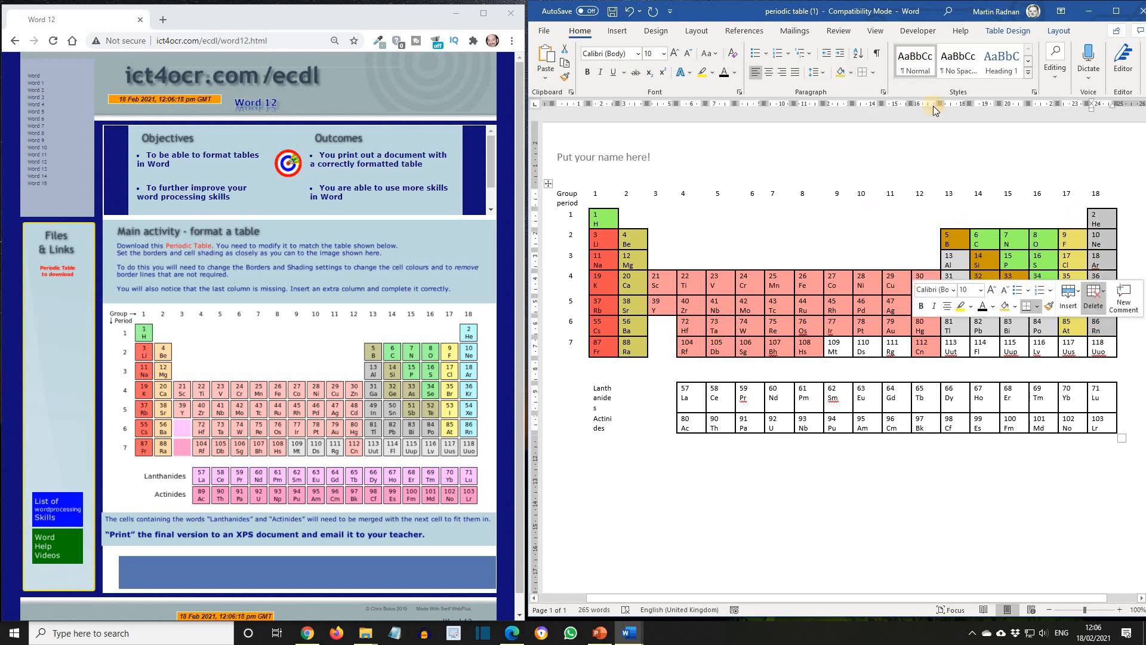
click(852, 73)
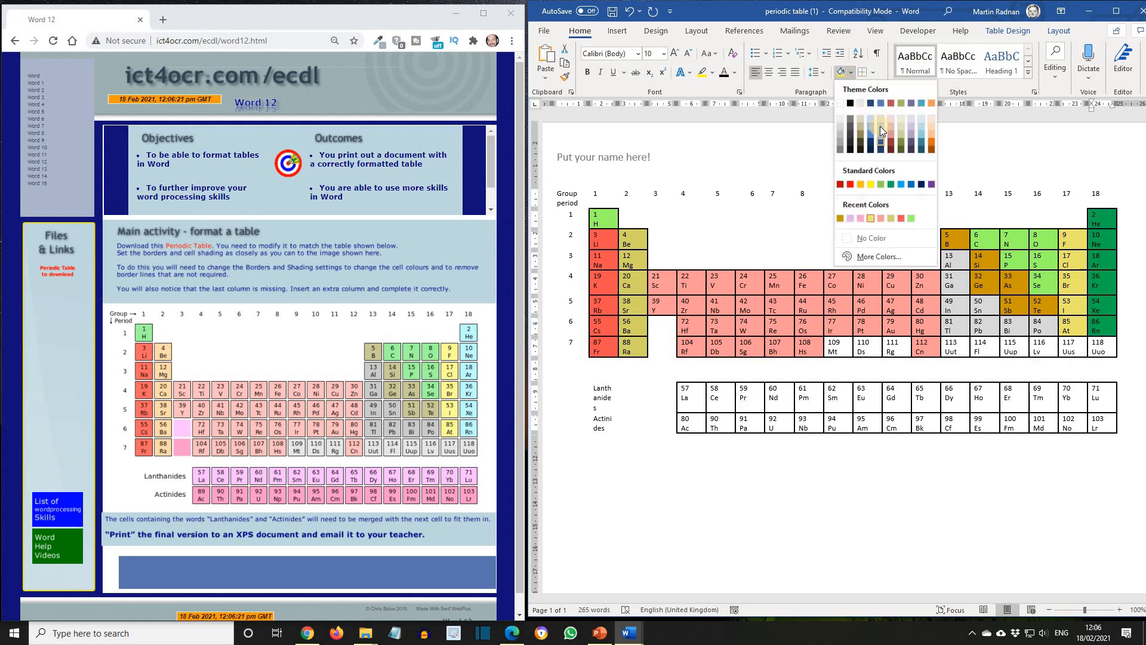
click(921, 121)
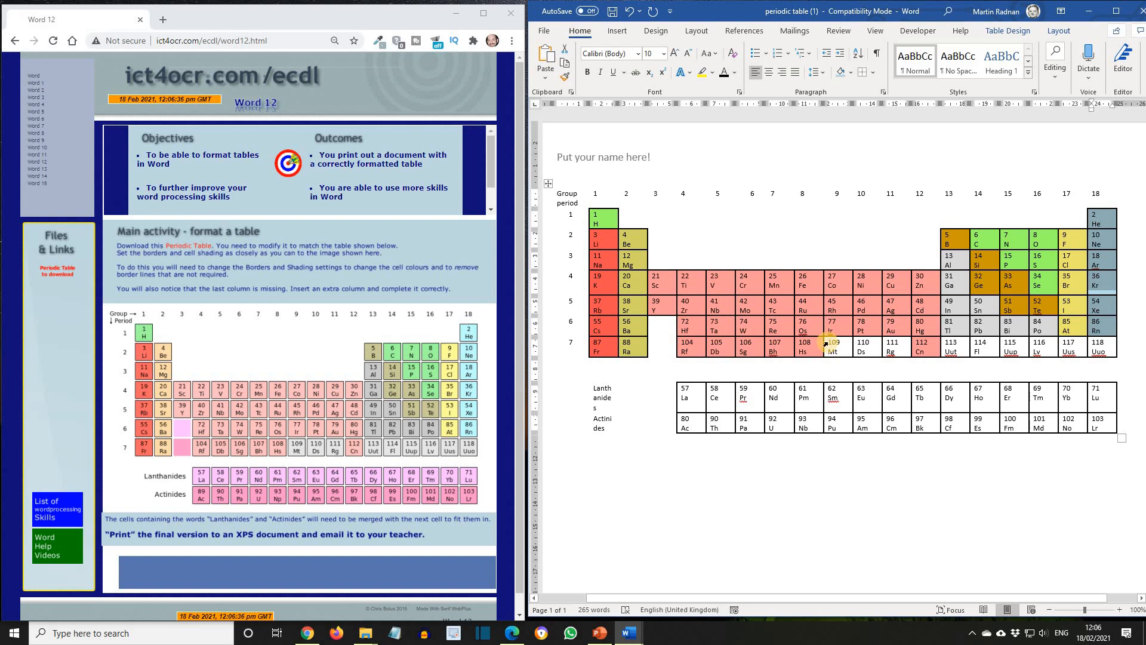
- Shade the period 7 cells from Mt to Rg light grey, and the Al, Ga, In, Sn and Tl to Po cells a darker grey
drag(825, 343, 895, 348)
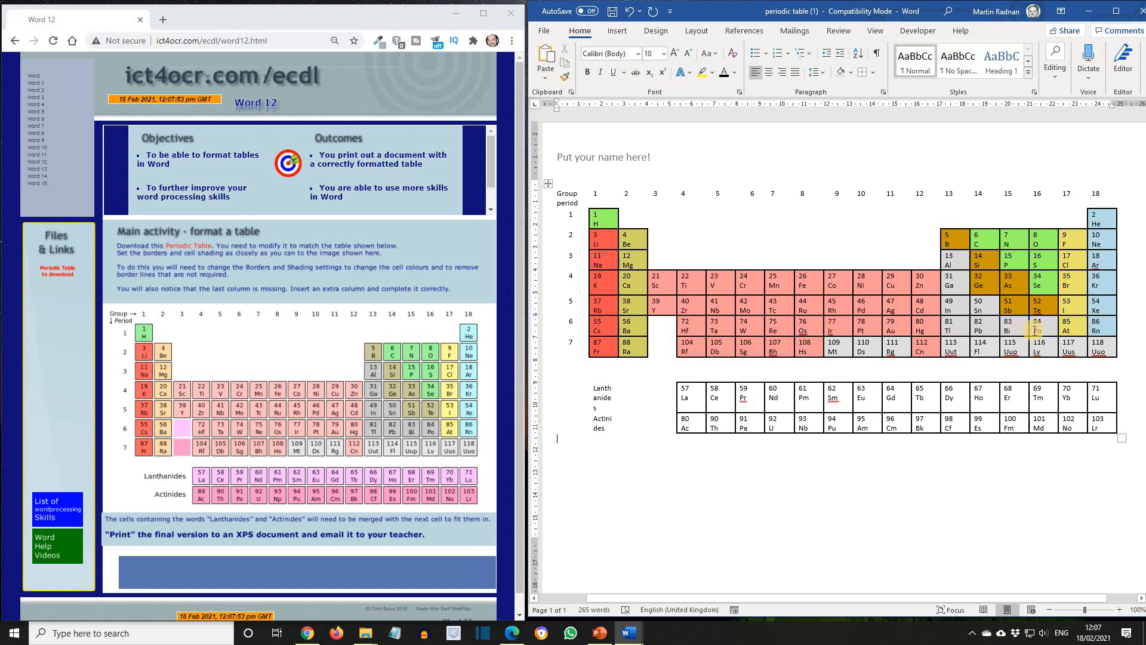
drag(1051, 329, 957, 322)
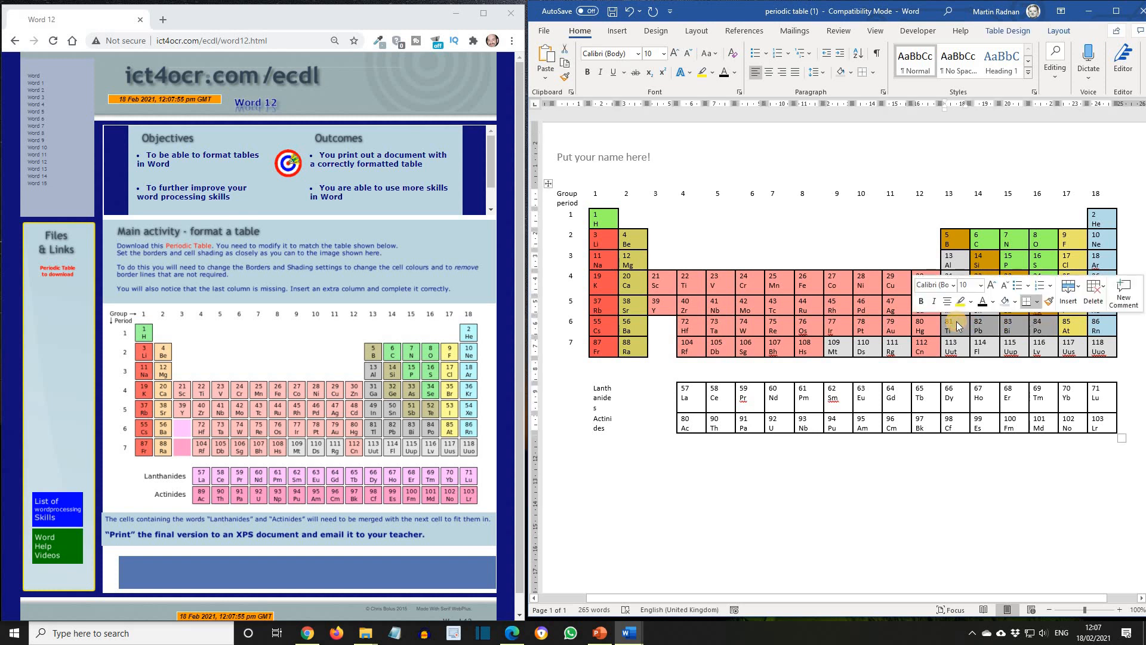
click(1016, 303)
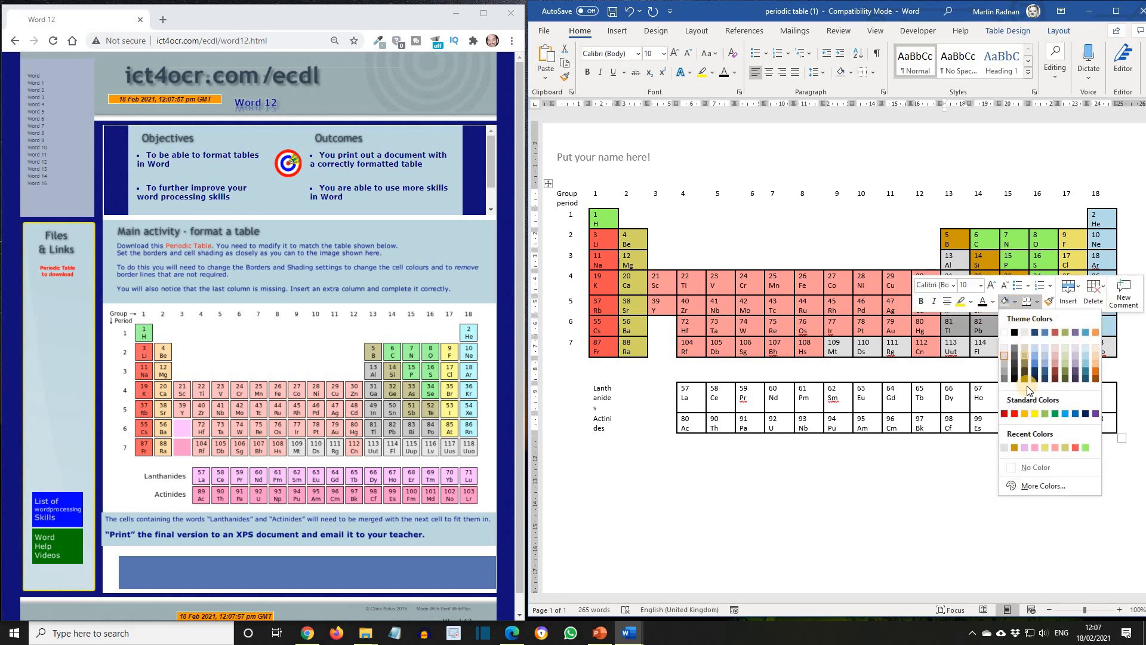
click(1005, 364)
click(1007, 539)
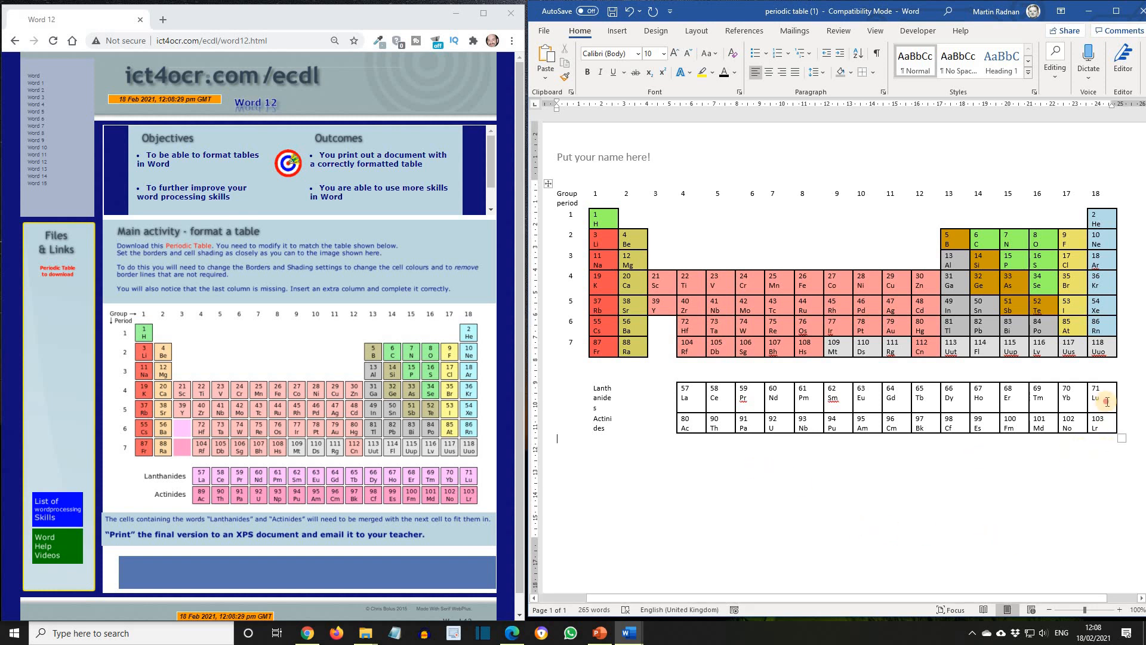
- Shade the lanthanide cells from La to Lu and the empty group 3 cell in period 6 with the recently used light purple
drag(1106, 401, 685, 389)
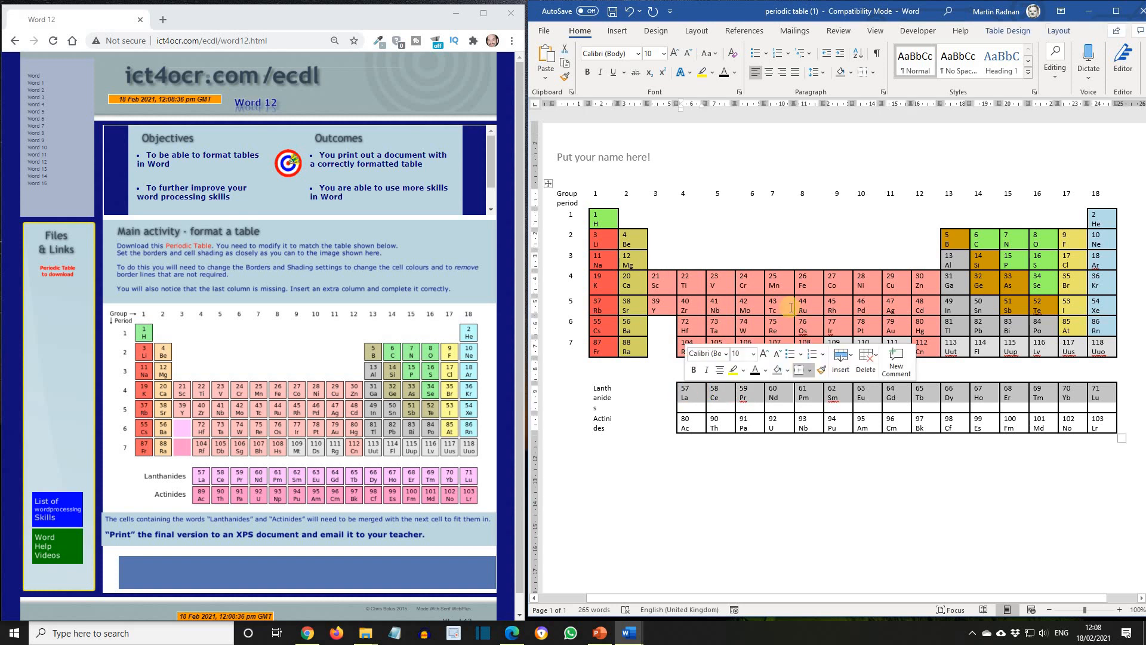
click(851, 73)
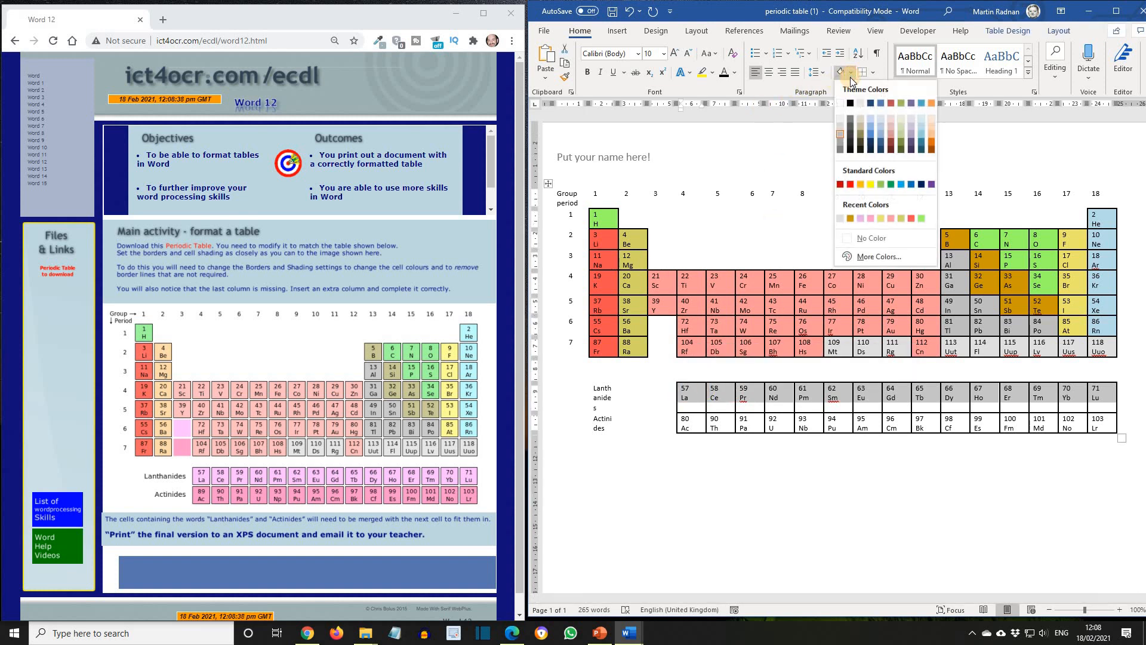
click(860, 219)
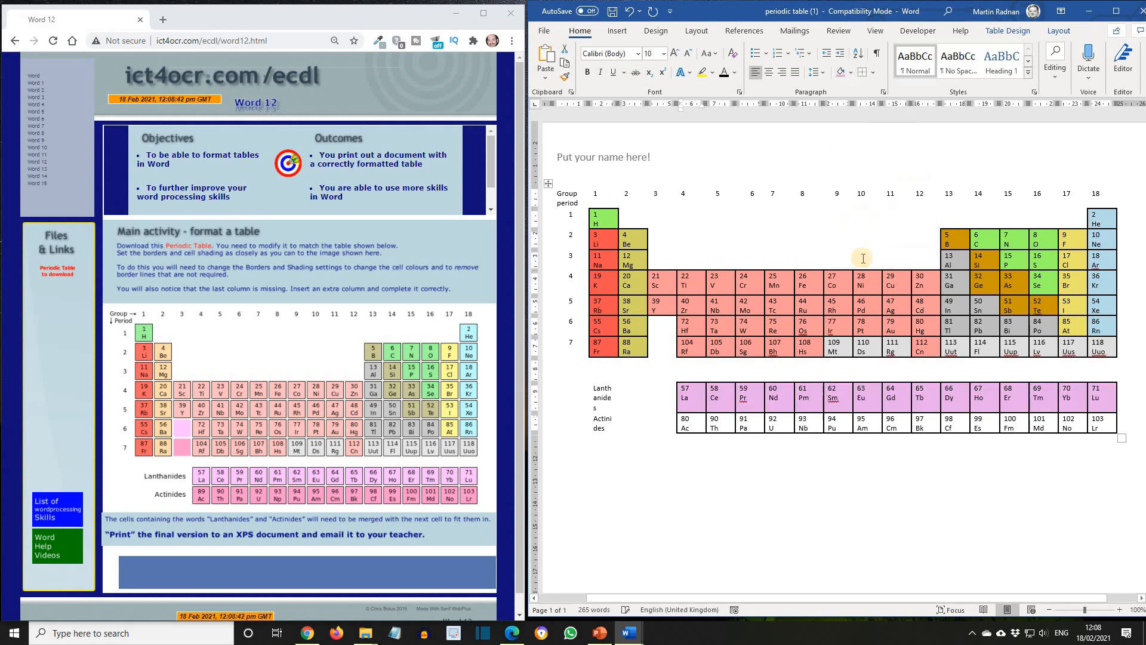
click(662, 325)
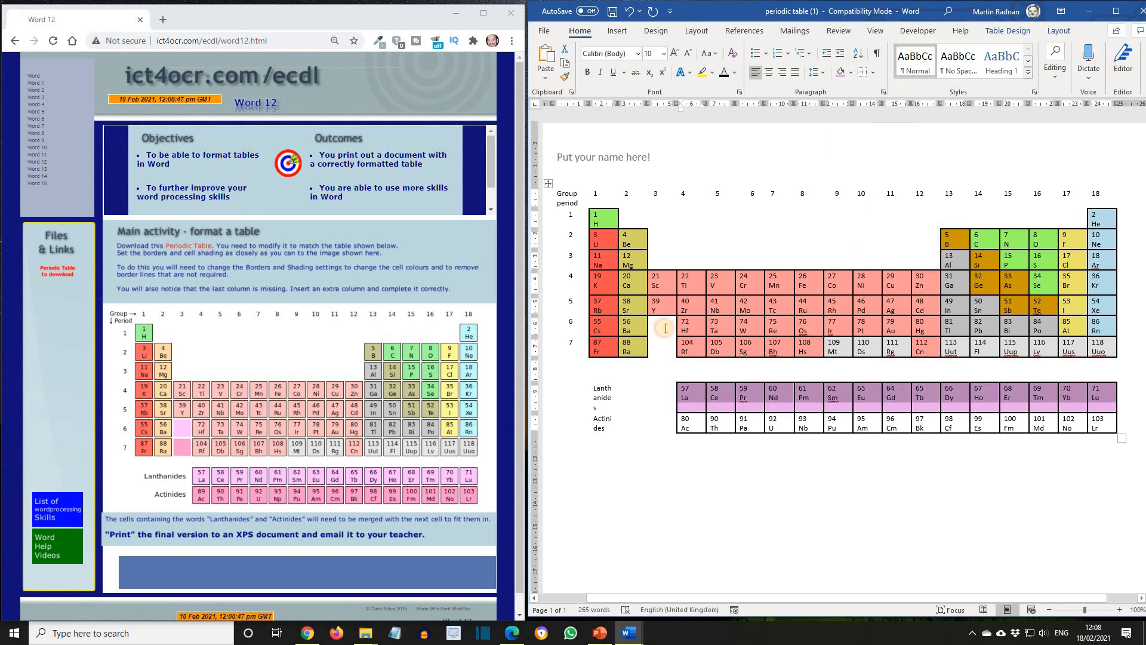
click(840, 73)
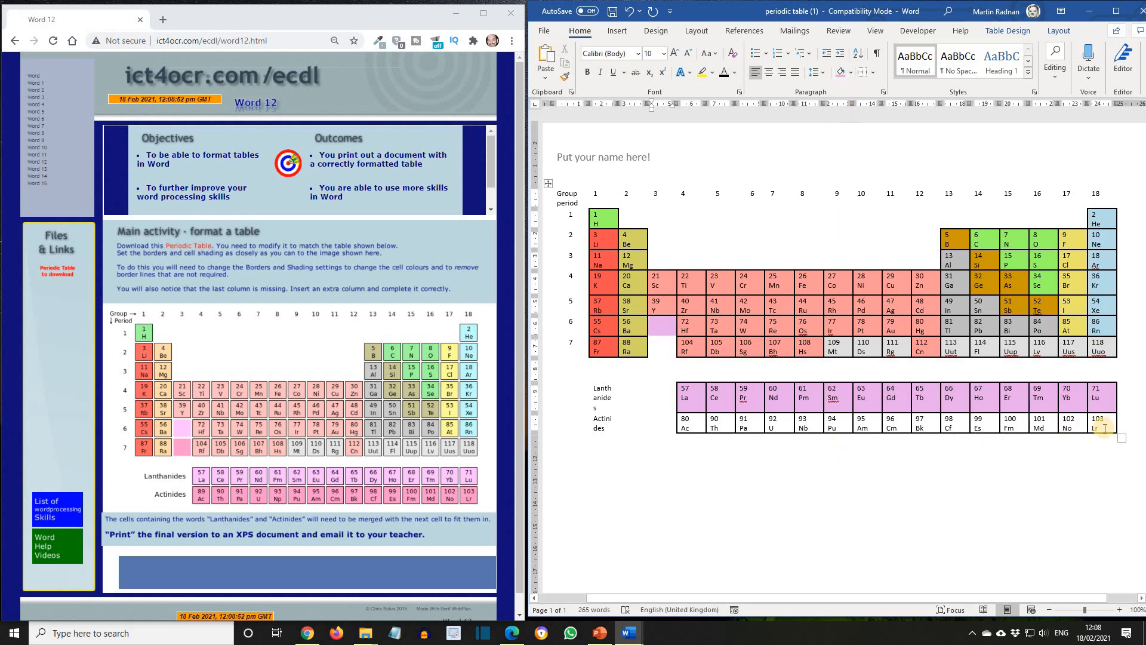
- Shade the actinide cells from Ac to Lr and the empty group 3 cell in period 7 with the recently used pink
drag(953, 424, 675, 424)
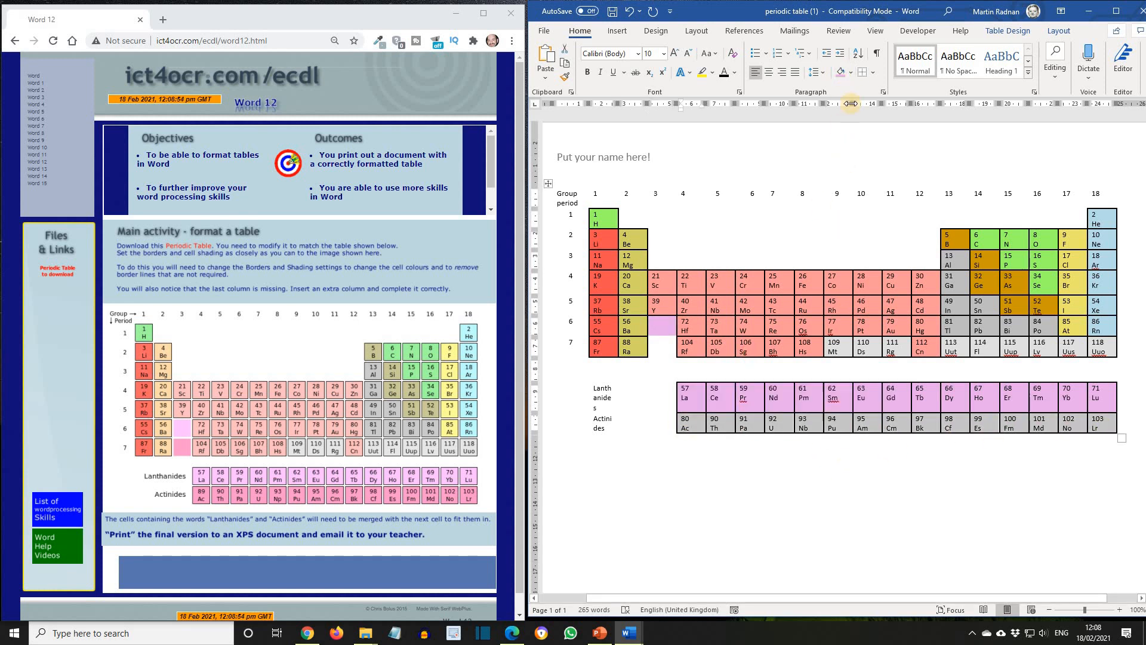
click(851, 75)
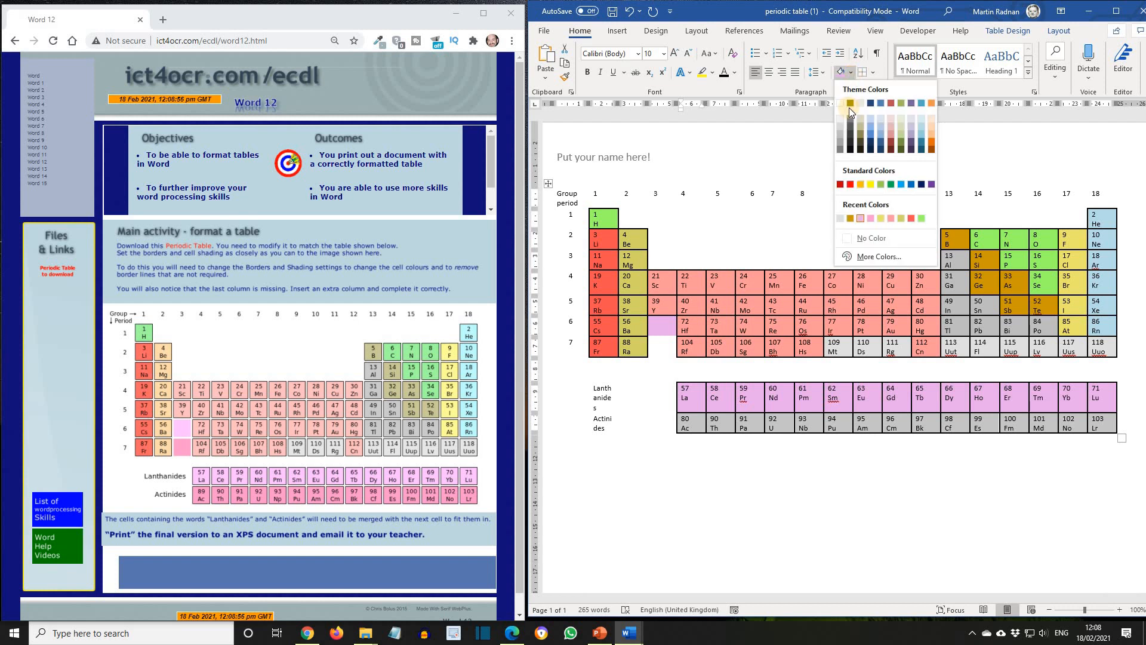
click(872, 220)
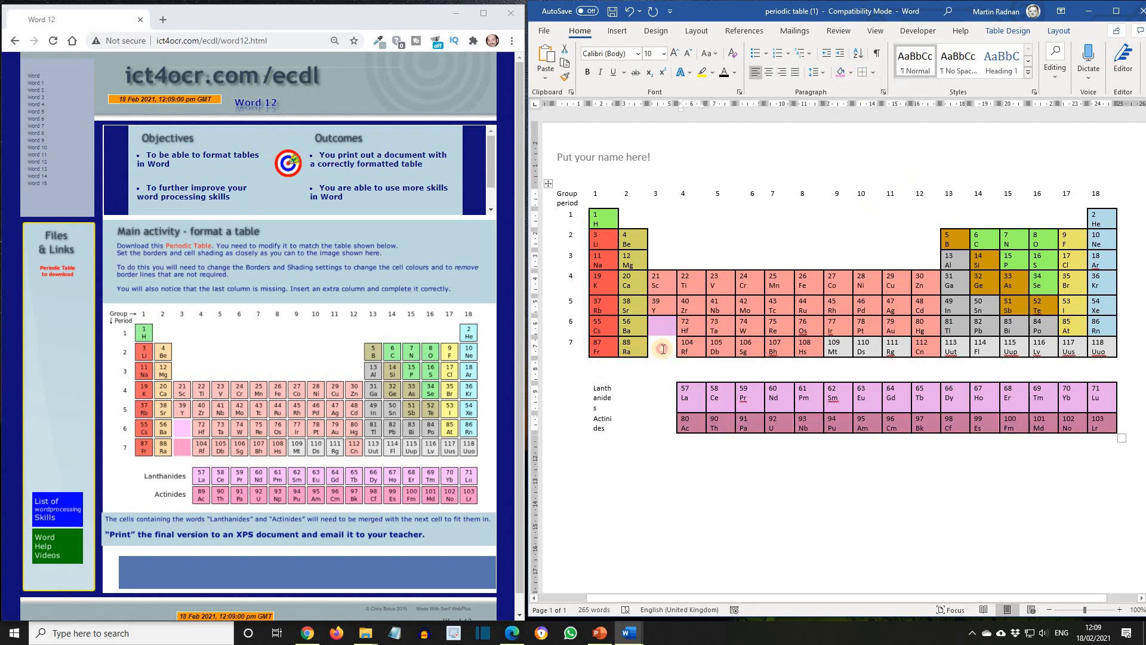
click(663, 349)
click(842, 73)
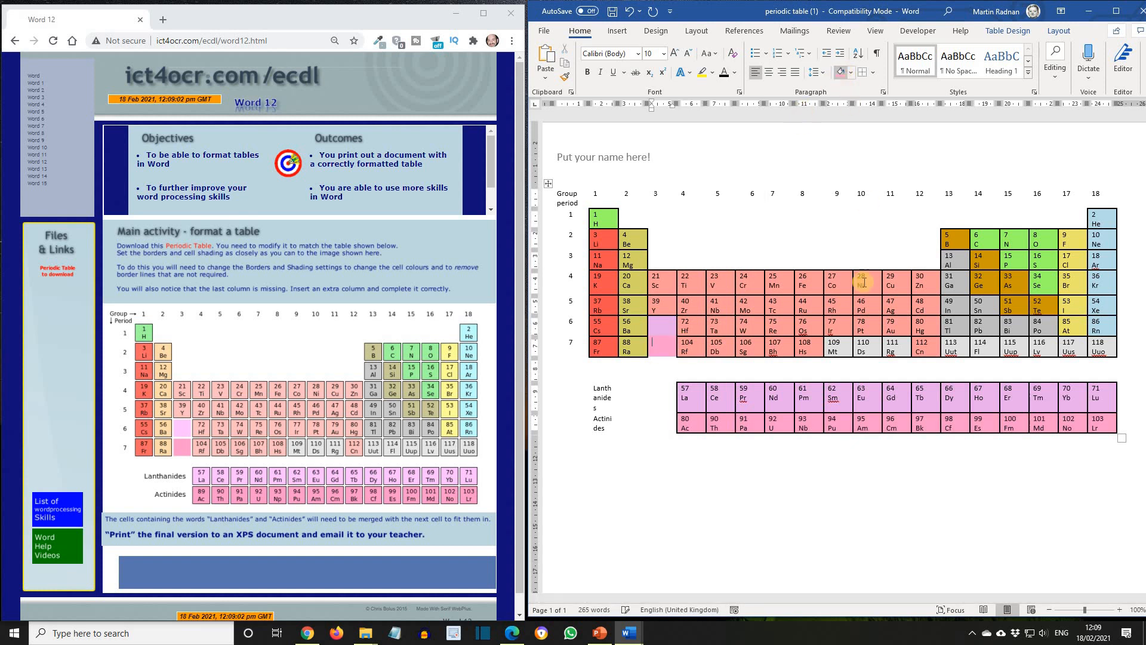
click(724, 516)
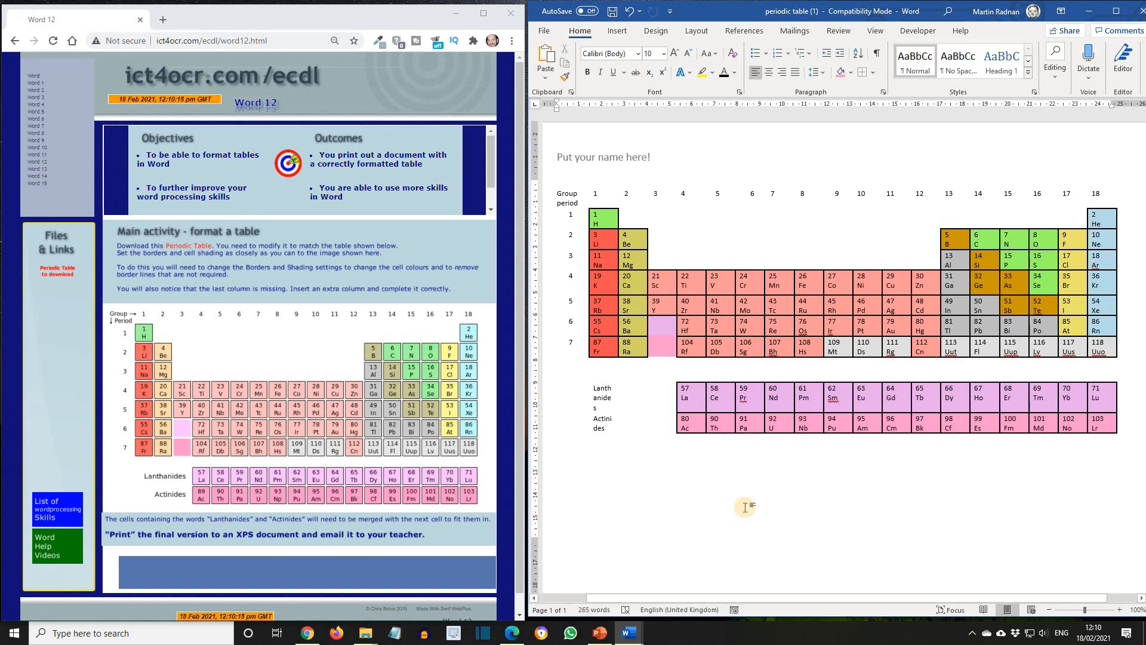
- Set the table's default top and bottom cell margins to 0.02 cm
click(723, 284)
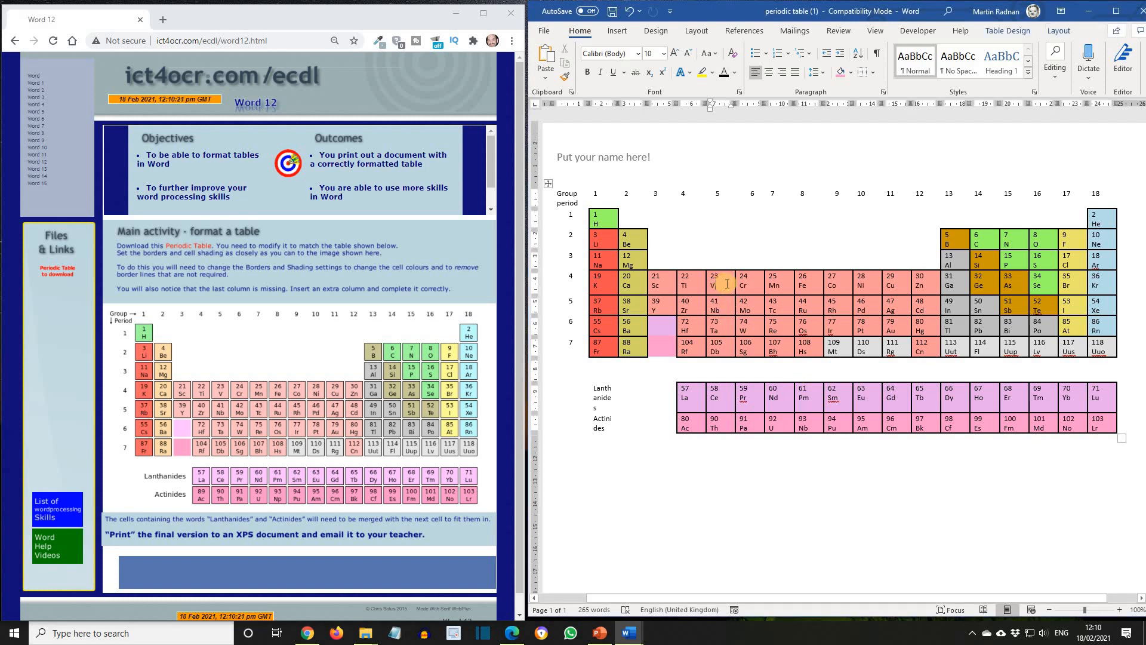
click(1058, 30)
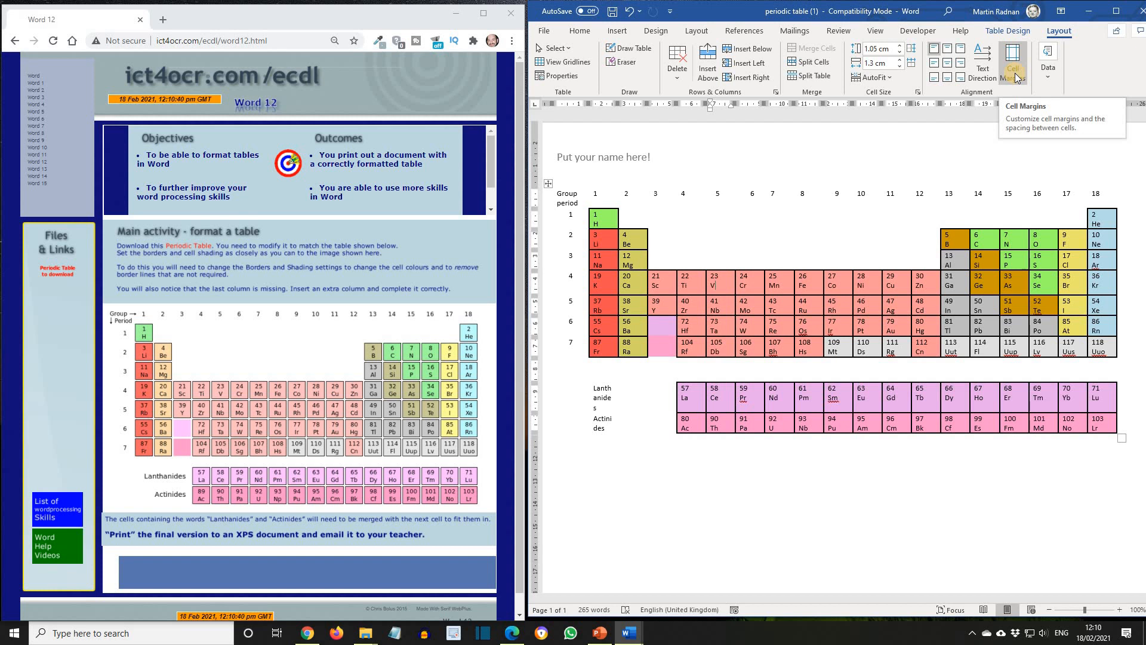
click(1015, 73)
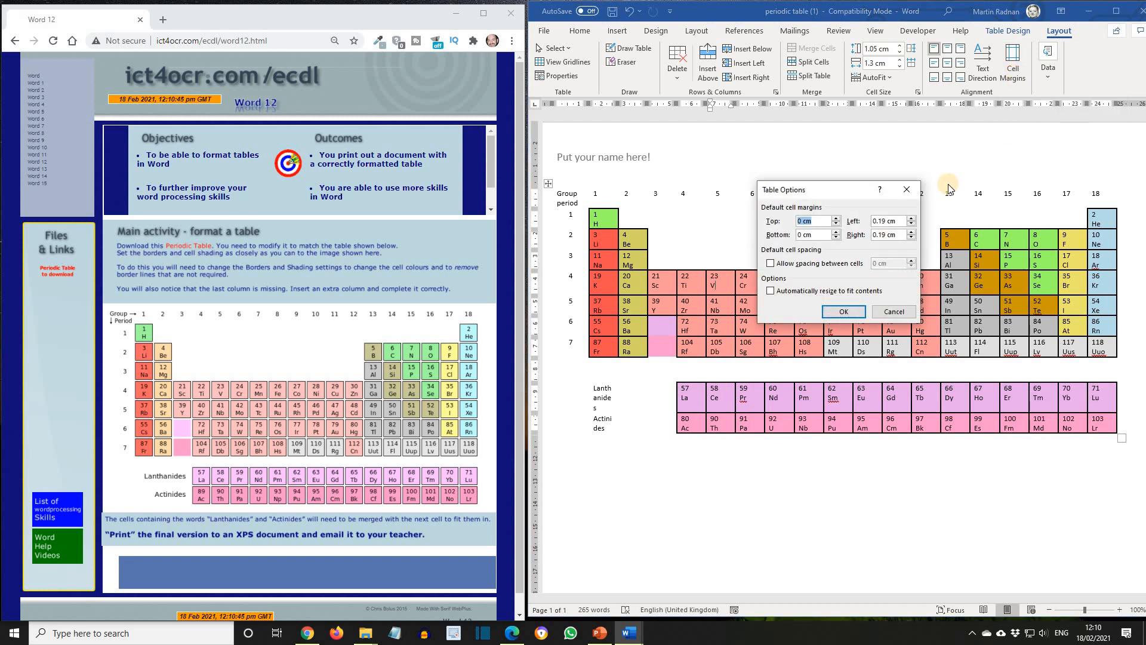
click(803, 222)
click(803, 221)
text(.02)
click(800, 235)
text(.02)
click(847, 310)
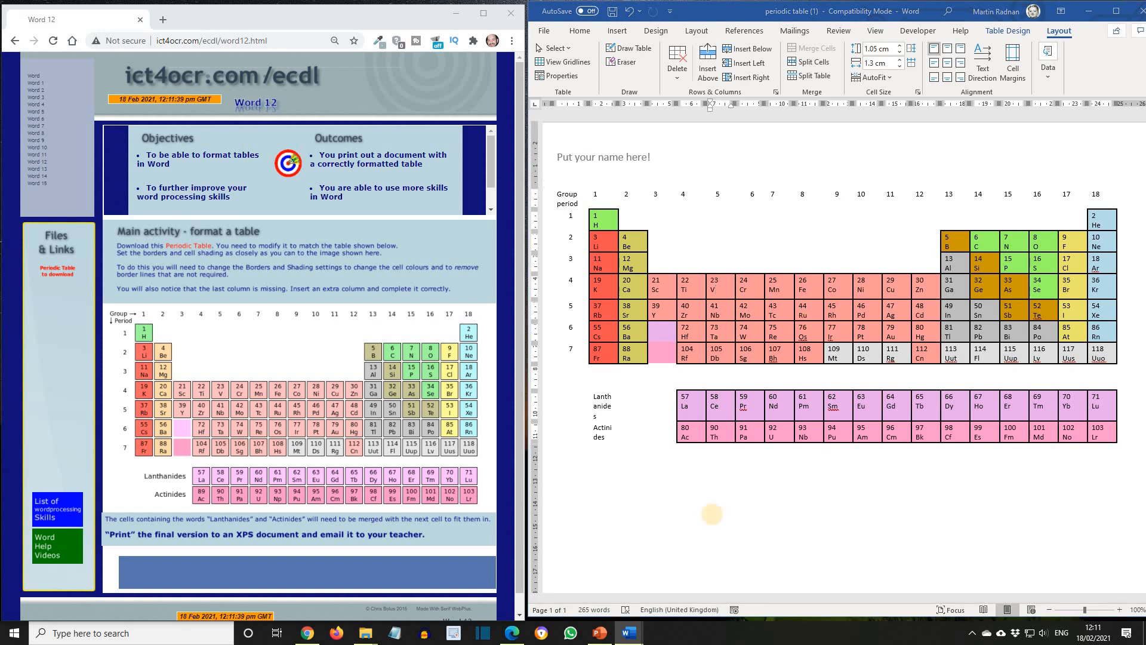
click(716, 519)
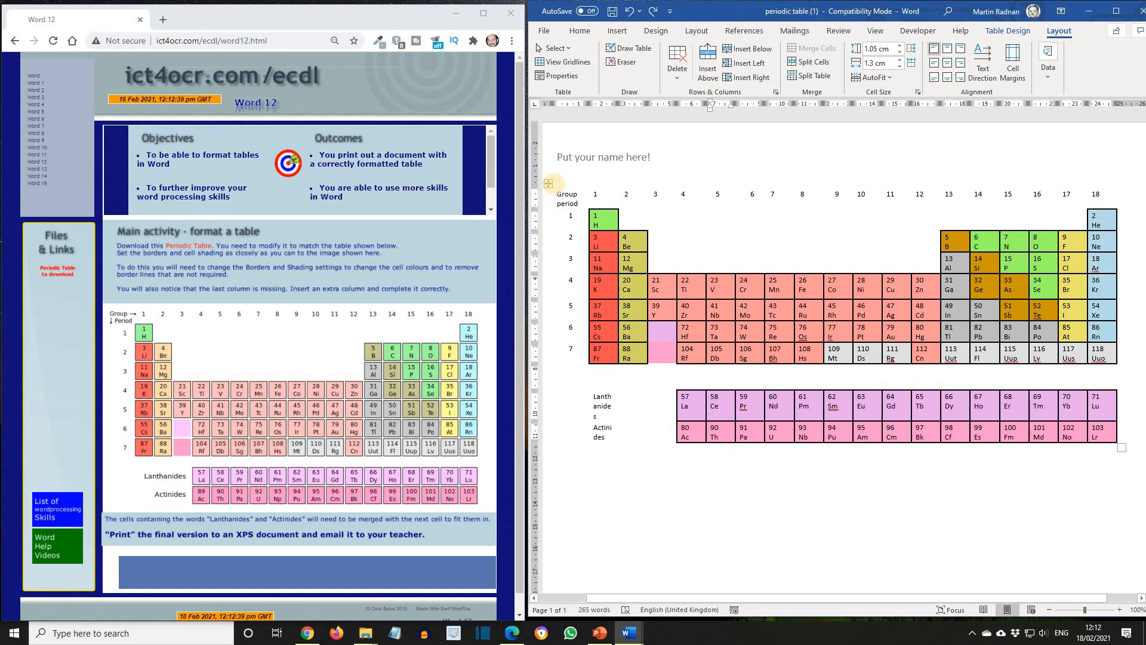
- Centre the text of the whole table both horizontally and vertically within its cells
click(549, 185)
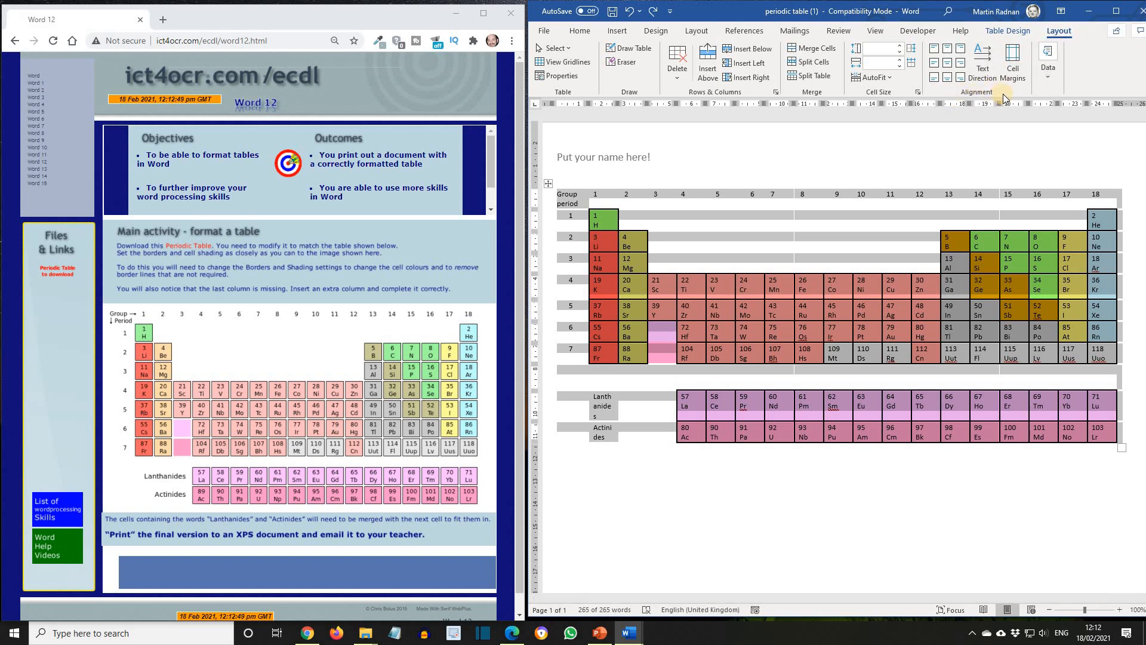
click(947, 64)
click(768, 476)
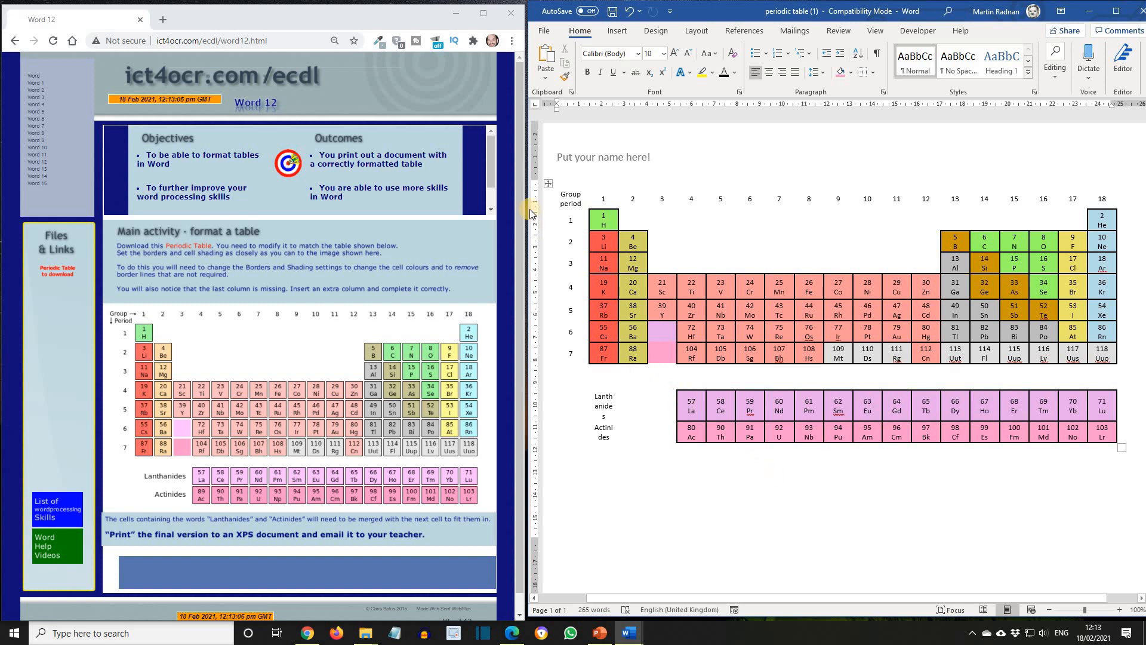
- Check the table alignment and the cells' vertical alignment in the table properties, leaving the settings as they are
click(550, 185)
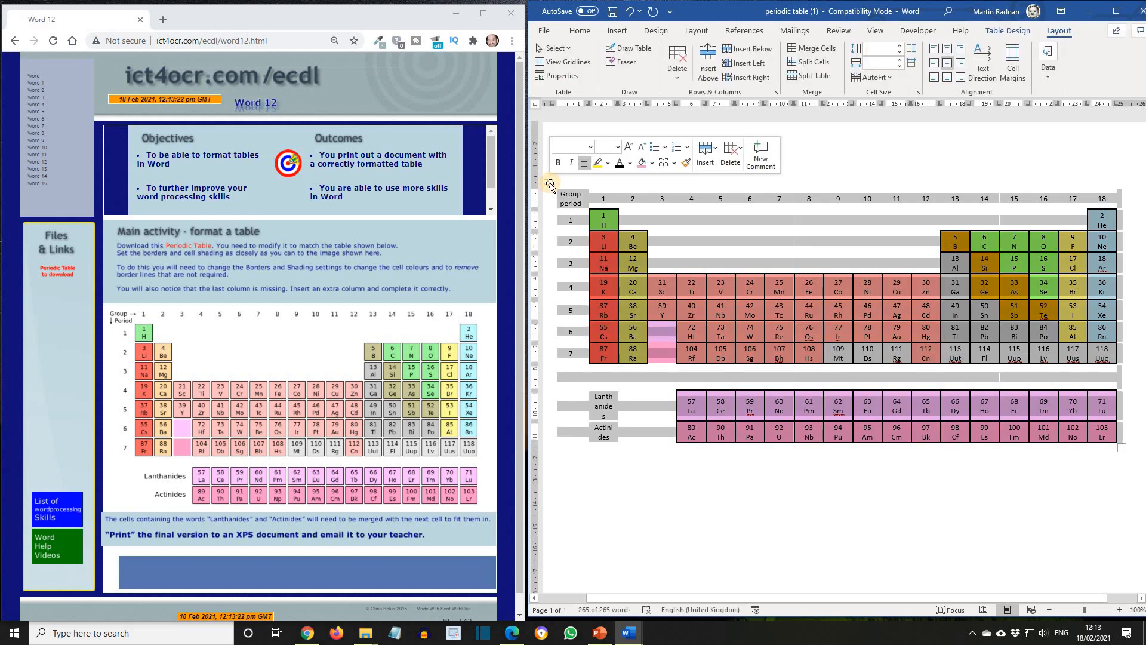
right_click(550, 187)
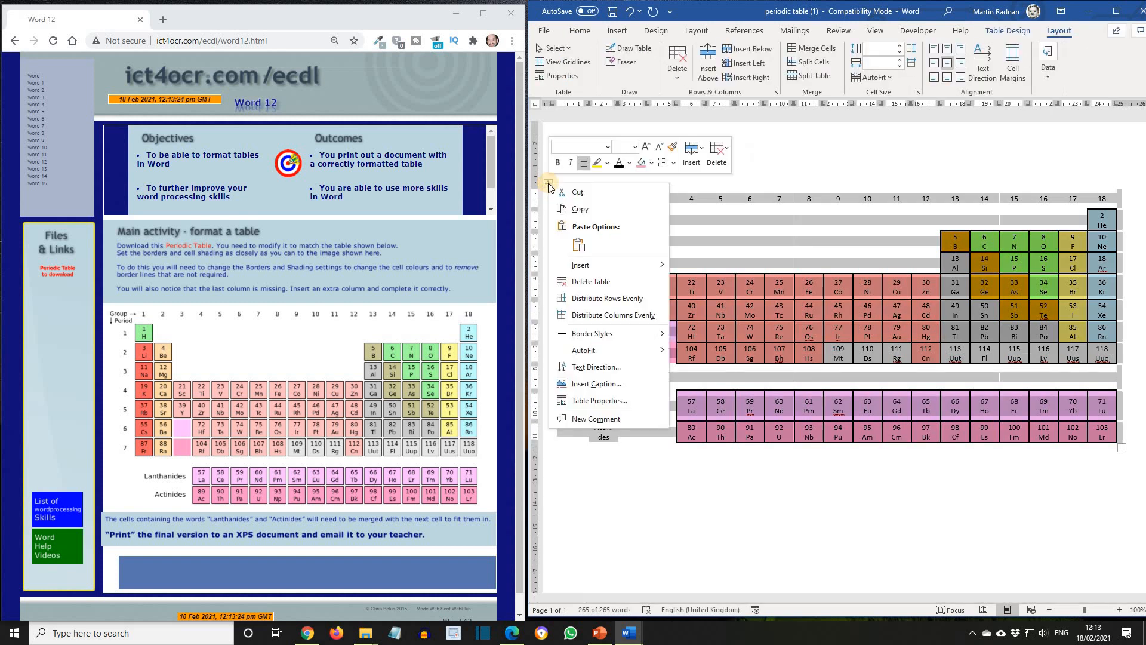
click(629, 402)
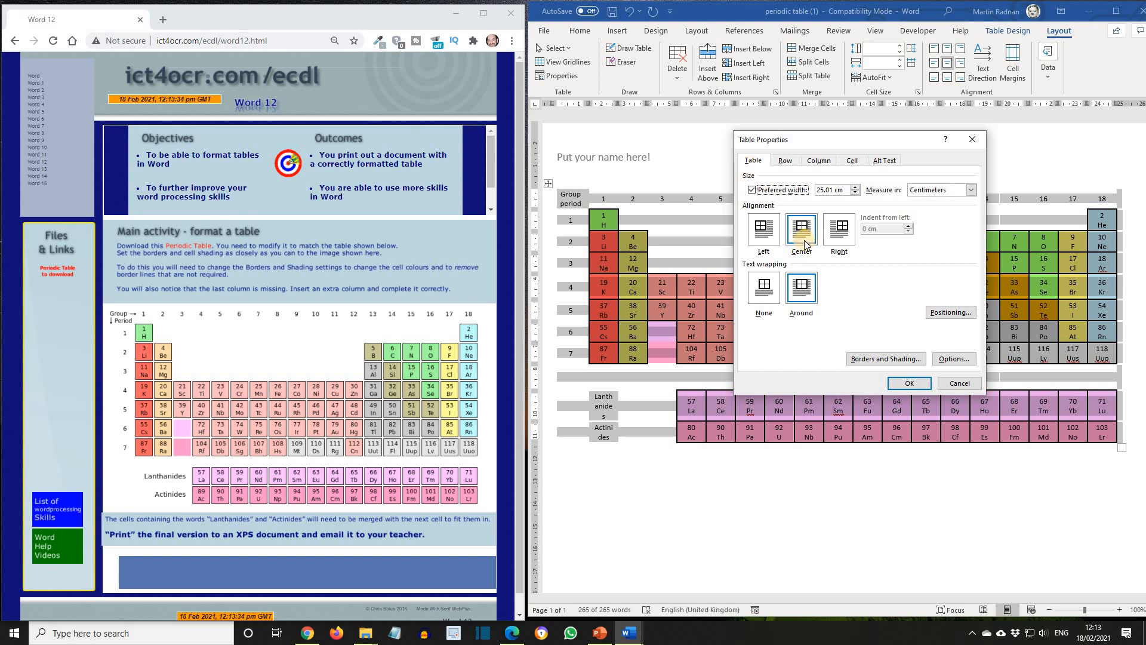
click(854, 161)
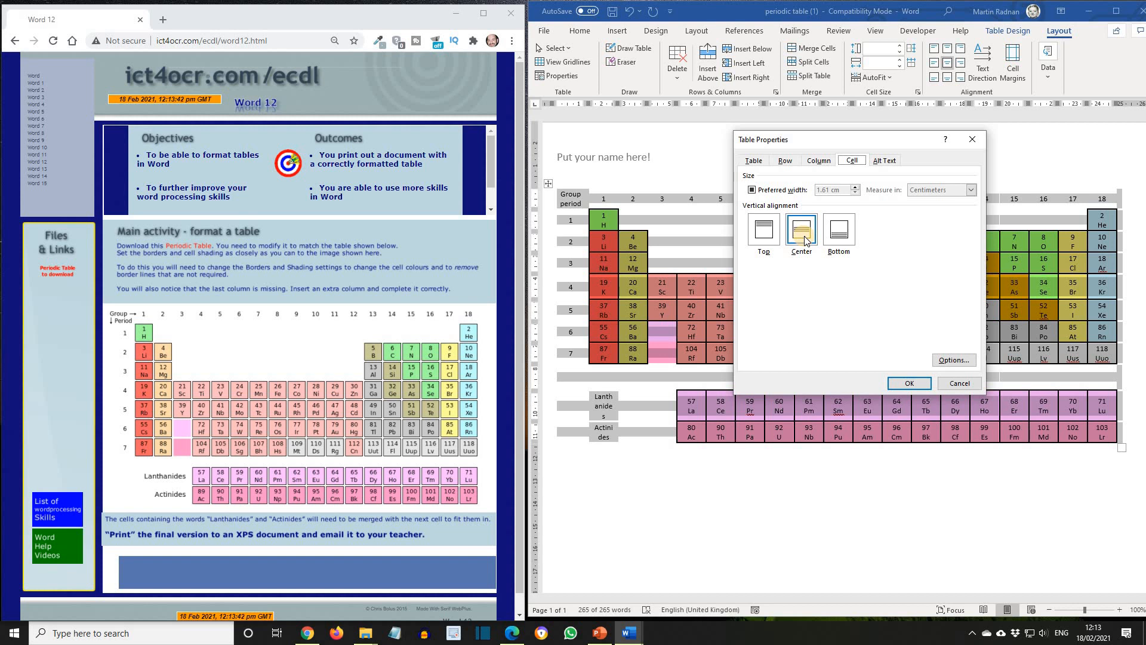
click(974, 140)
click(646, 492)
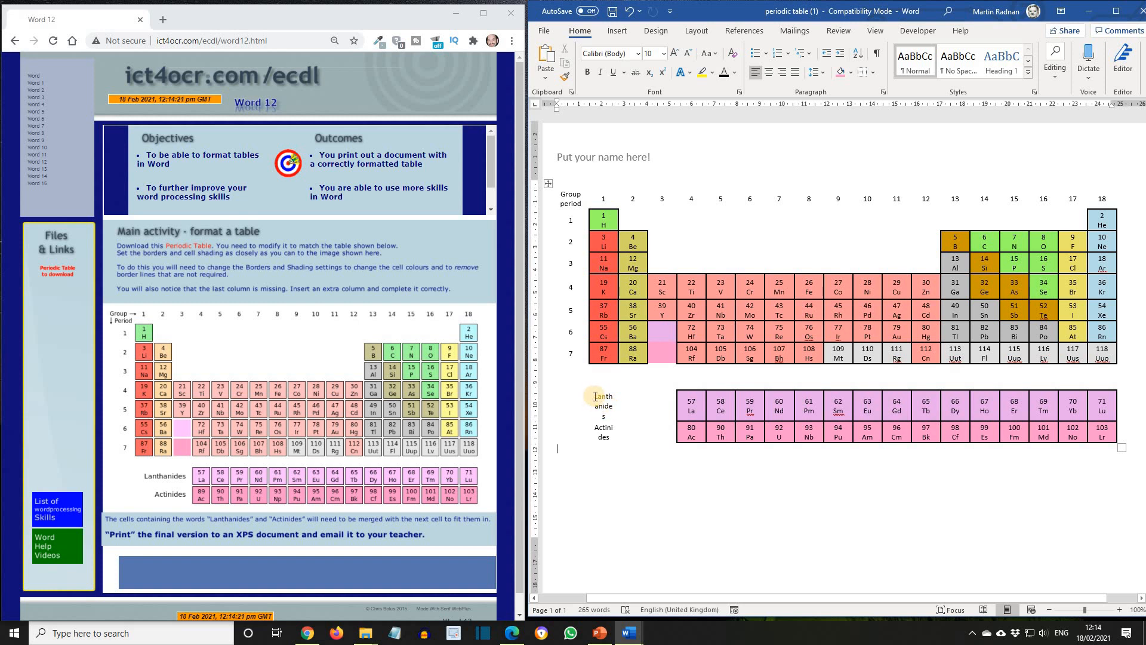
- Merge the Lanthanides label cell with the two empty cells beside it
drag(595, 396, 667, 410)
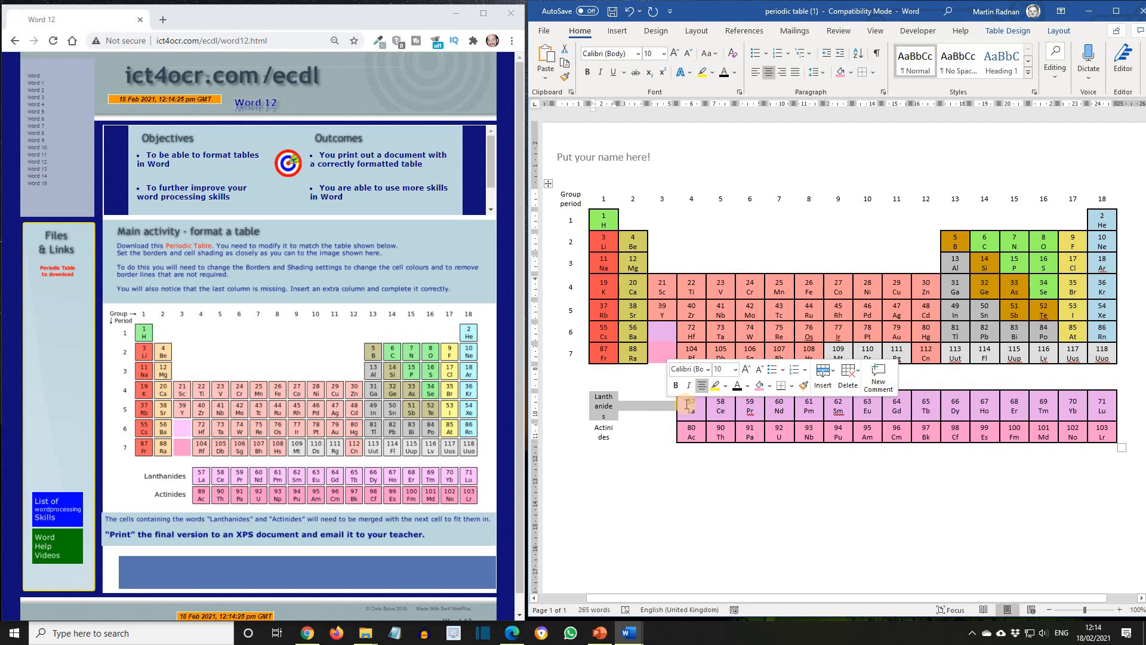
click(1062, 32)
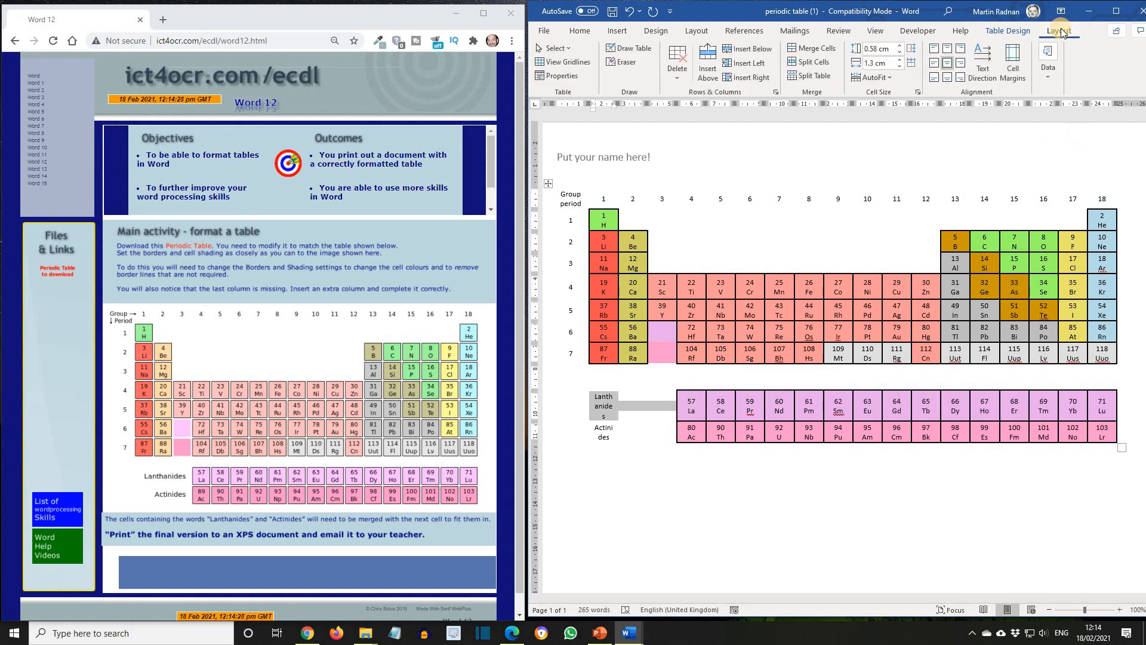
click(810, 48)
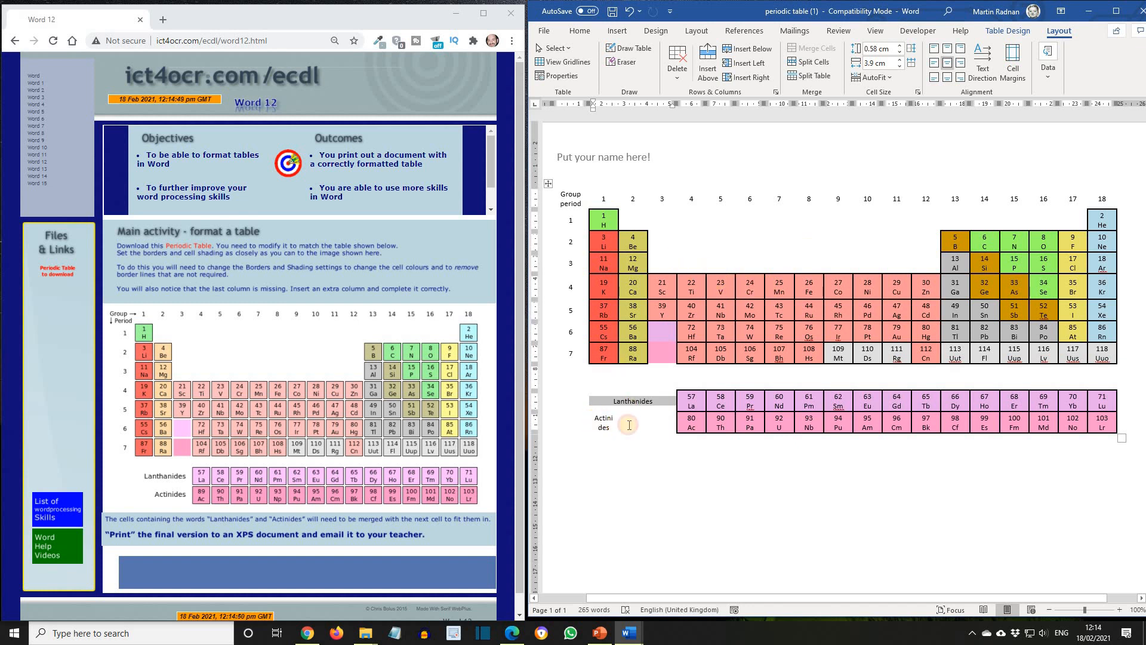
- Merge the Actinides label cell with the two empty cells beside it
drag(597, 423, 662, 425)
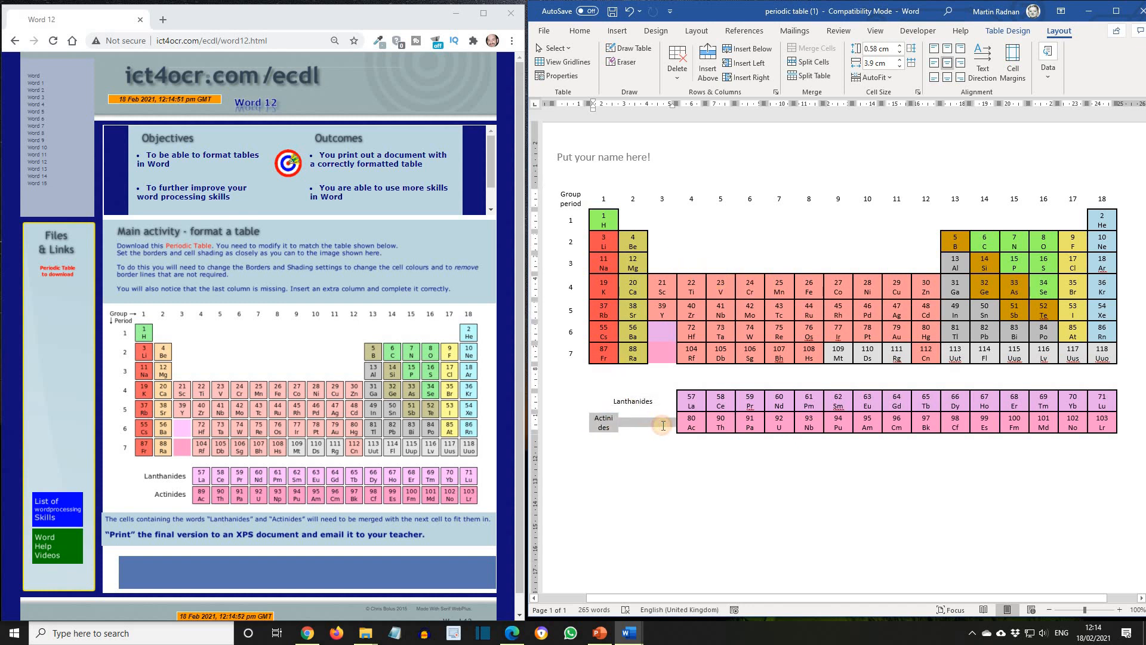
key(ctrl+z)
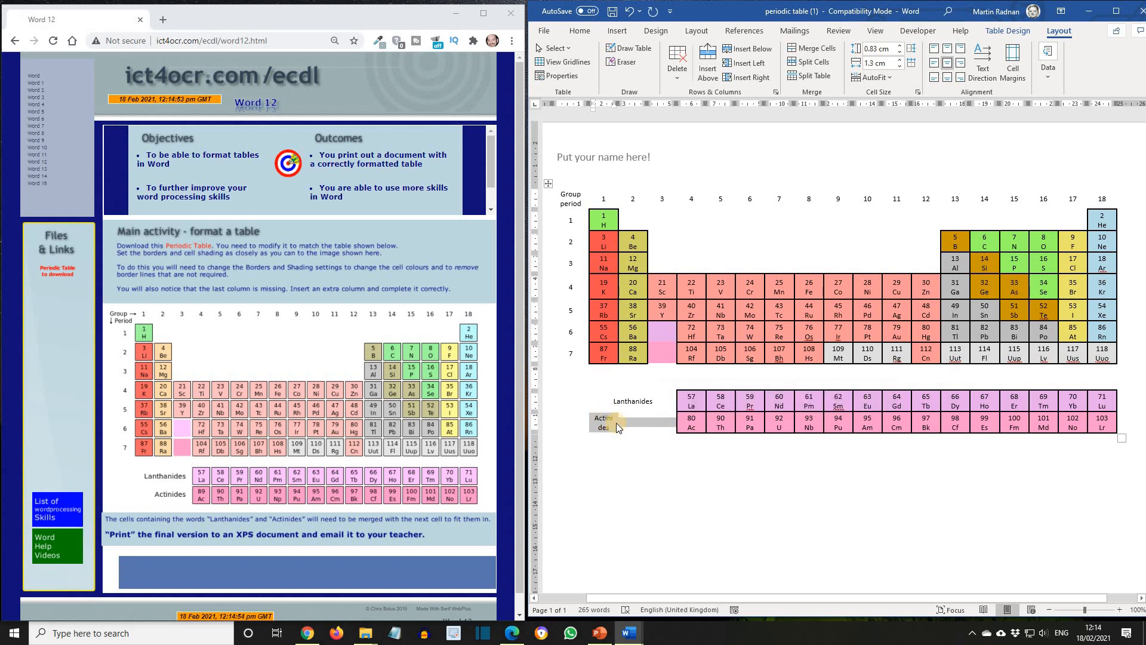
right_click(616, 422)
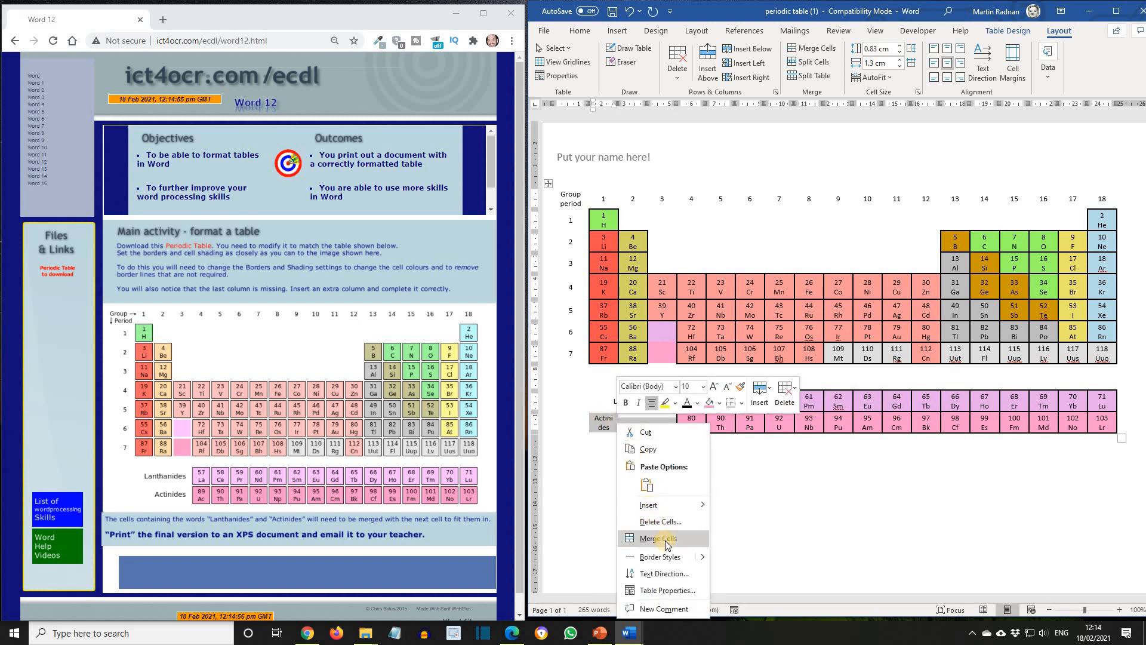
click(660, 538)
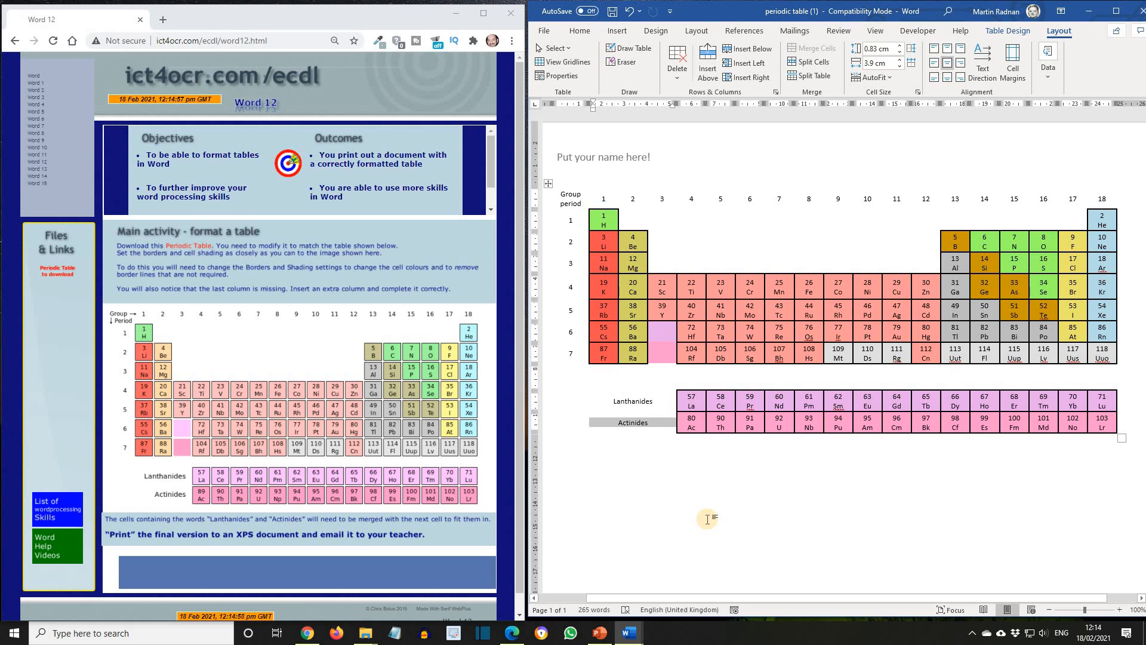
click(709, 519)
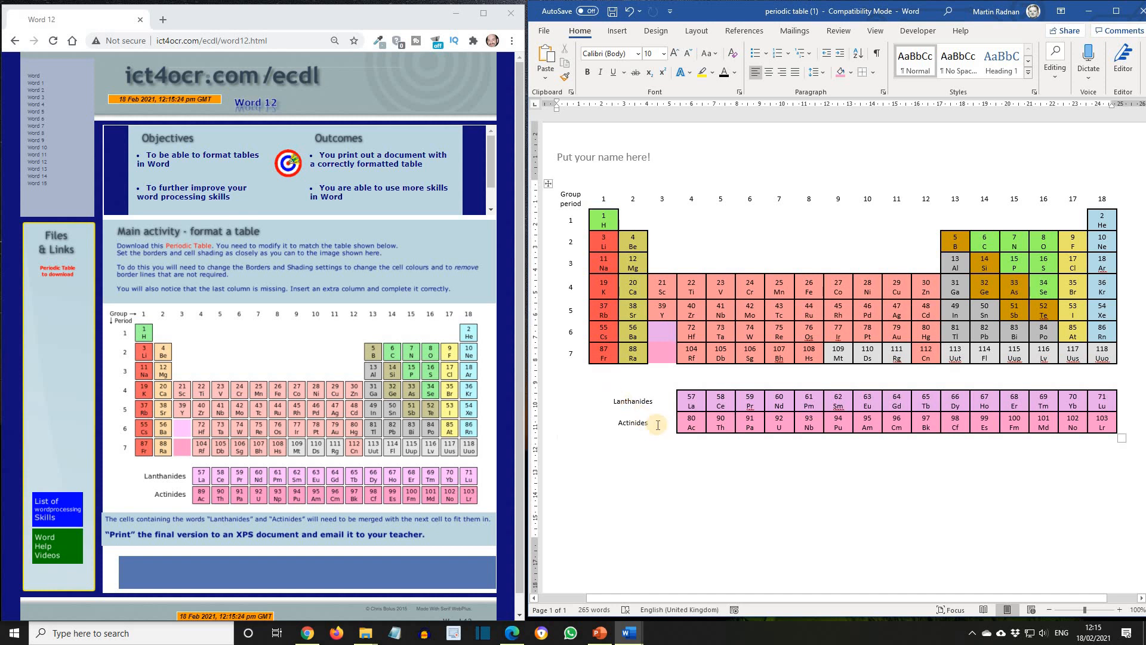
- Right-align the text of the merged Lanthanides and Actinides label cells
drag(647, 422, 614, 404)
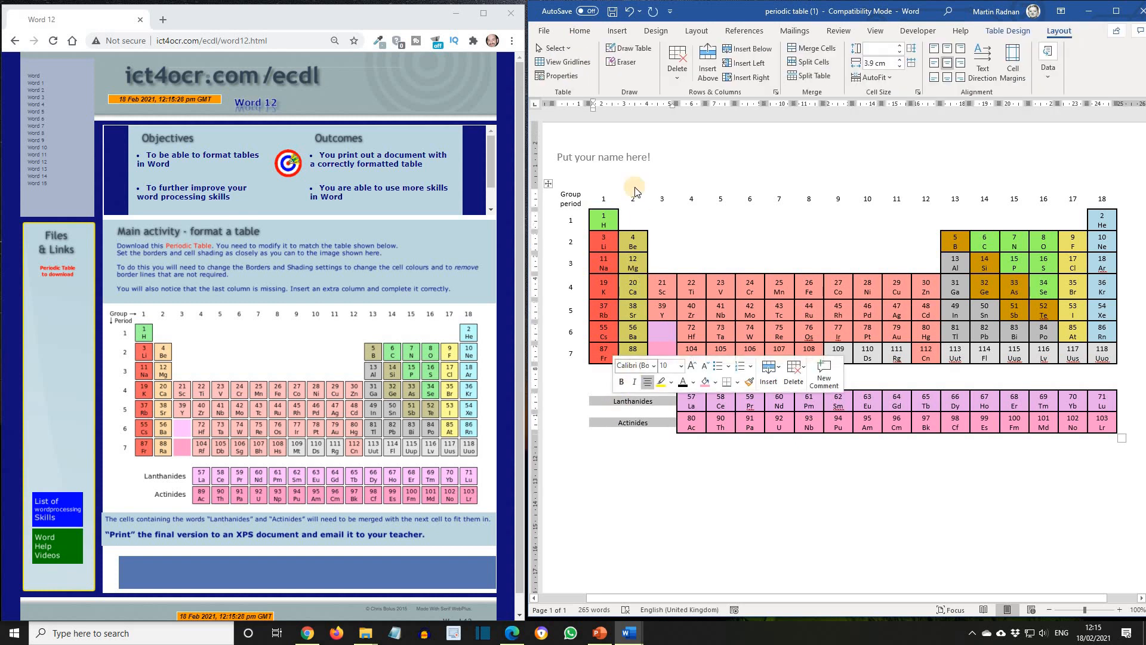
click(586, 31)
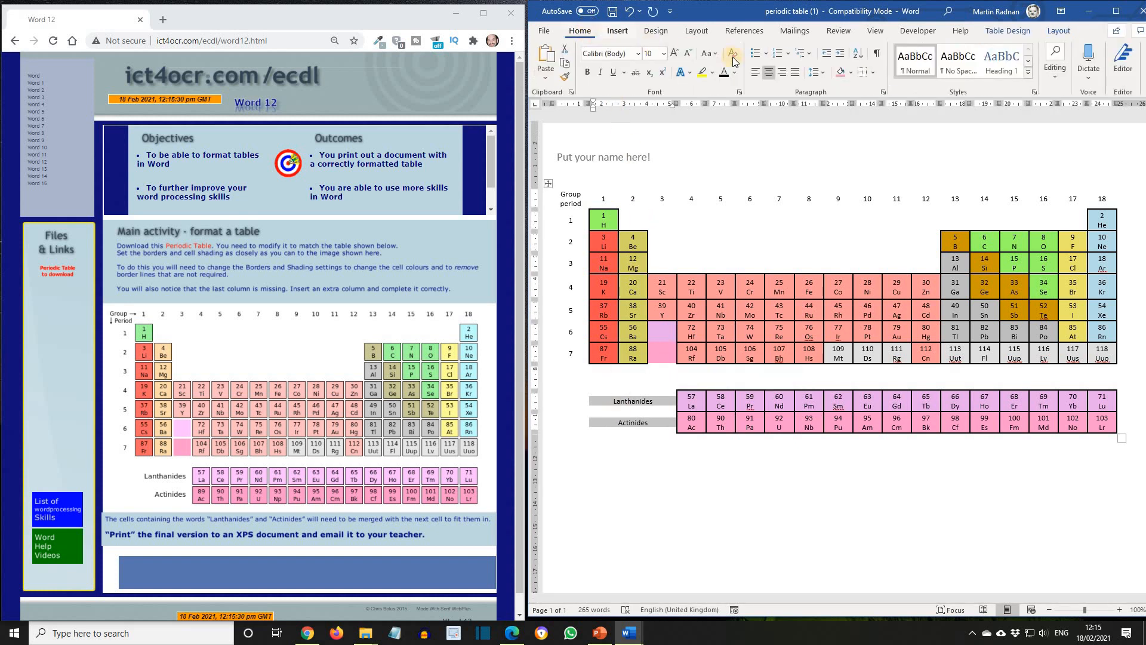
click(781, 73)
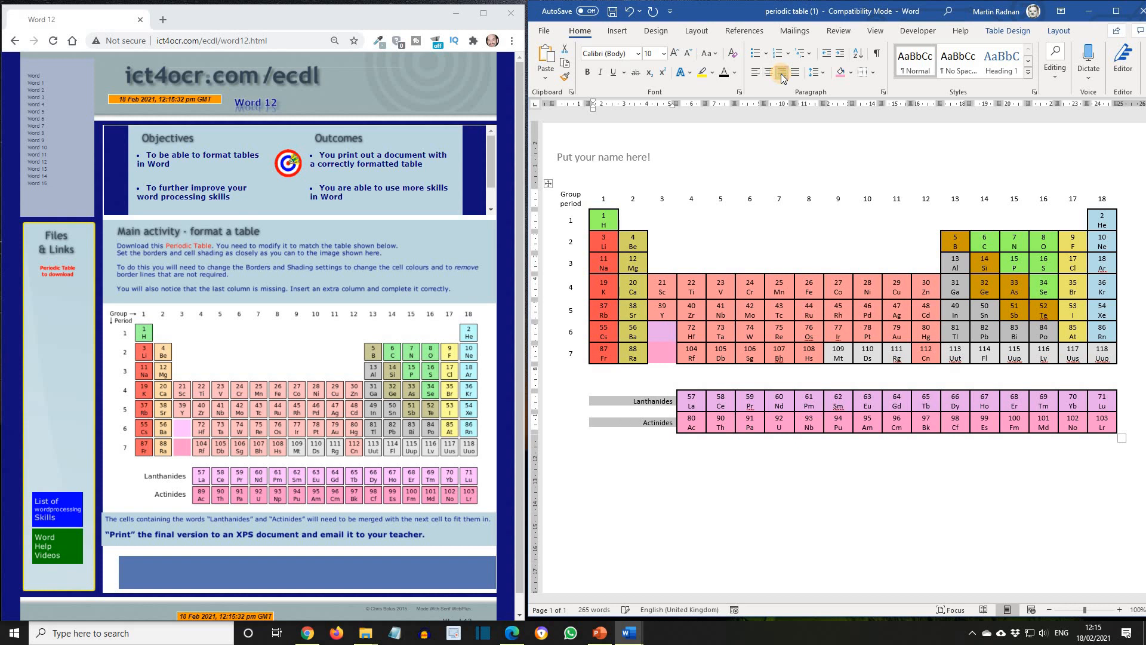
click(807, 466)
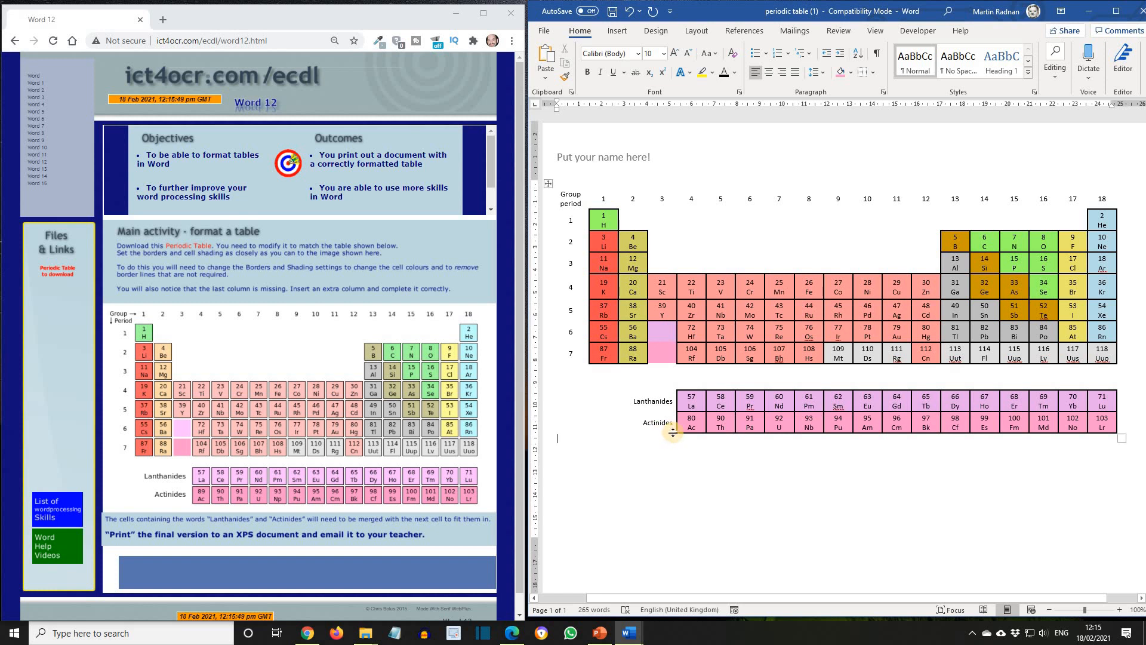
- Set a right indent of 0.2 cm for the Lanthanides and Actinides labels
drag(674, 424, 637, 410)
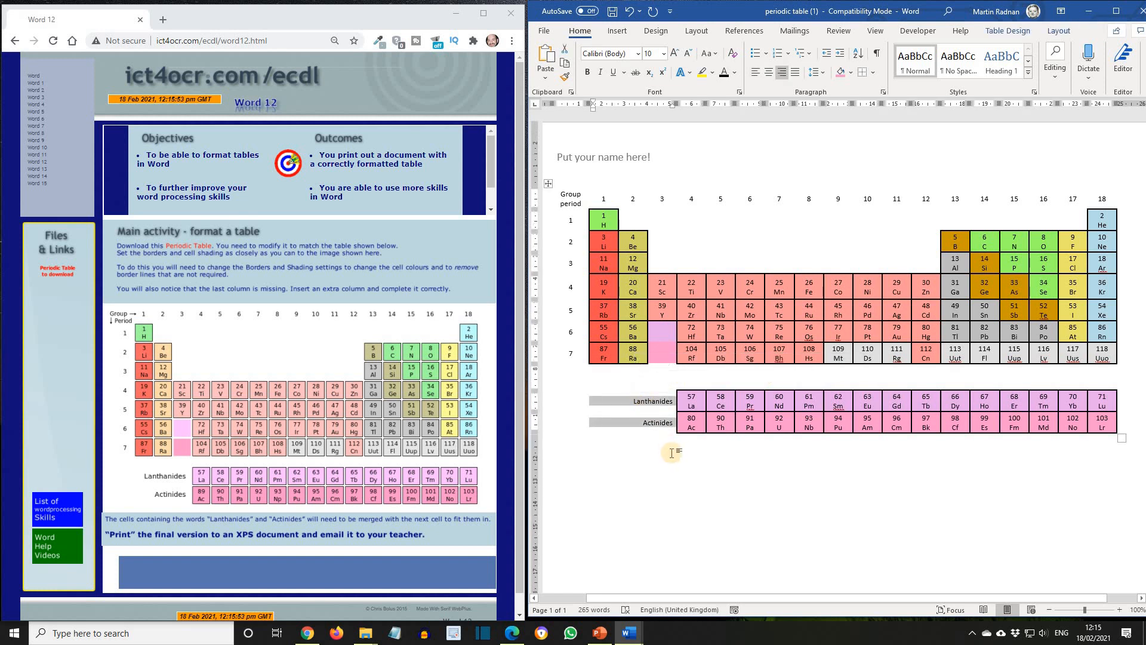
click(696, 33)
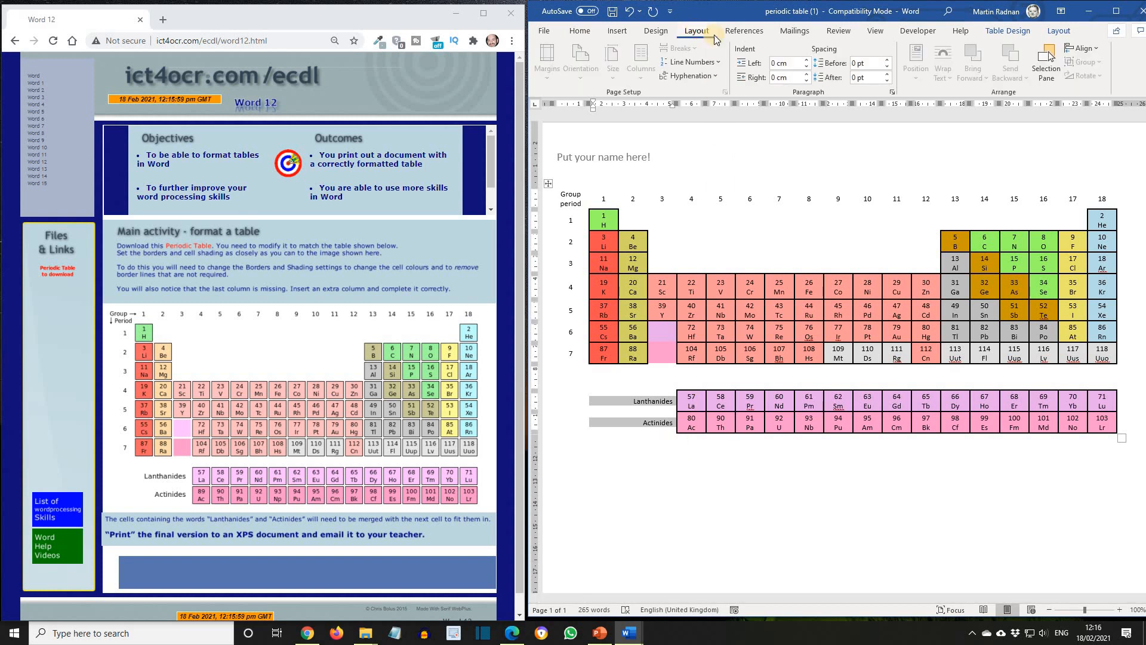
click(776, 77)
text(.2)
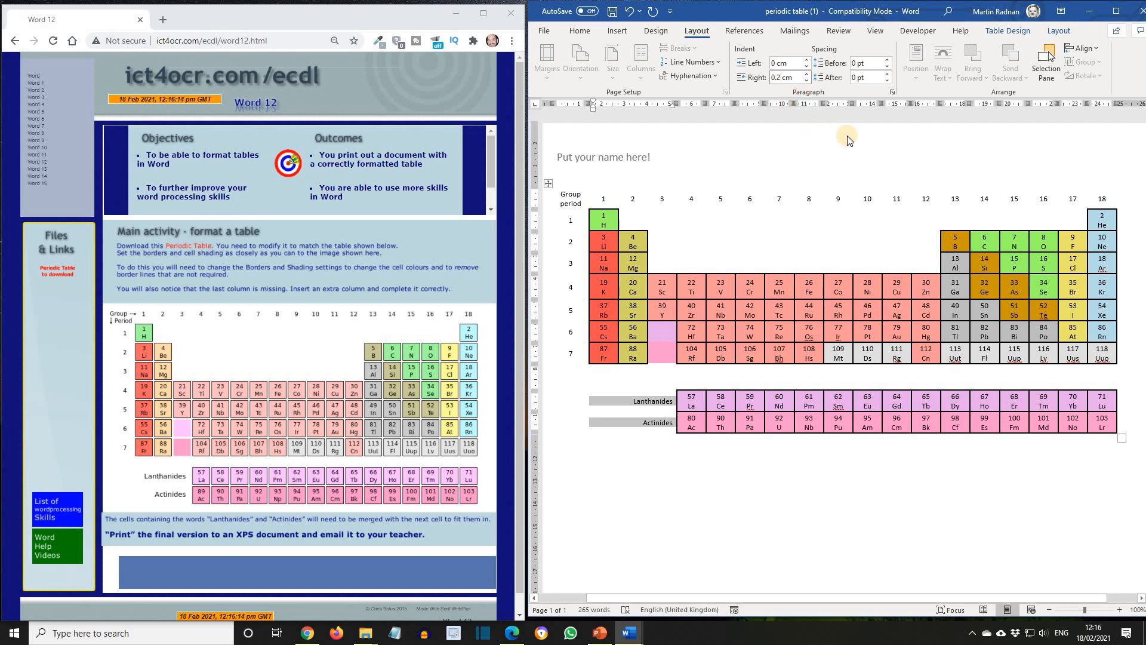
key(Tab)
click(851, 517)
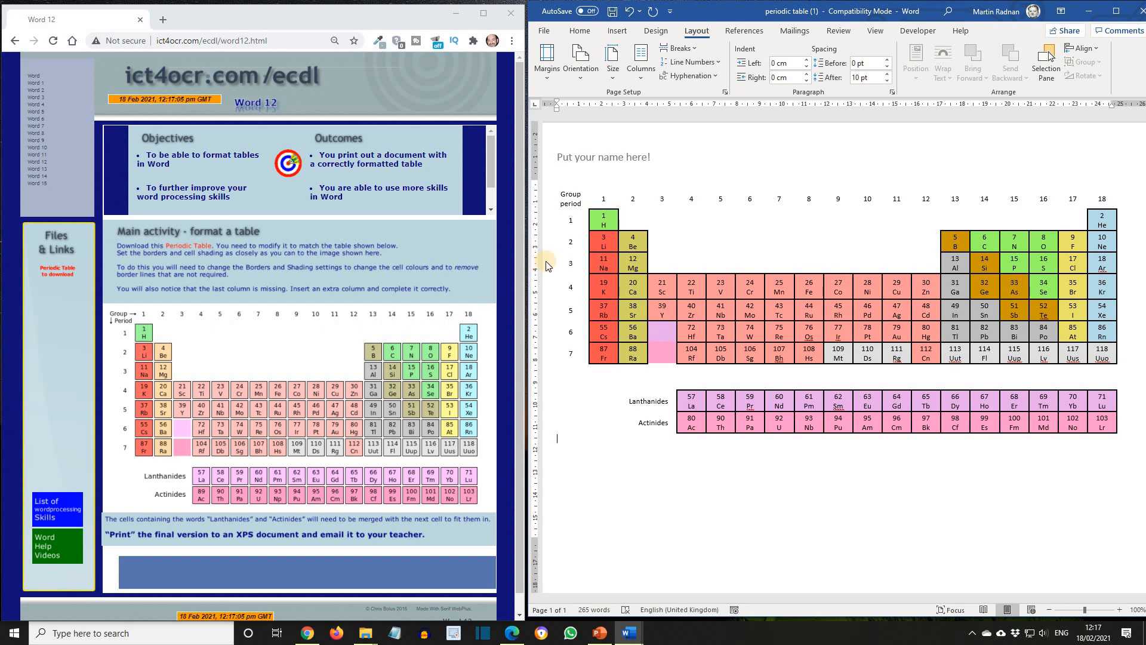
- Change the word "period" in the table's corner header cell to Capitalize Each Word case
mouse_move(552, 267)
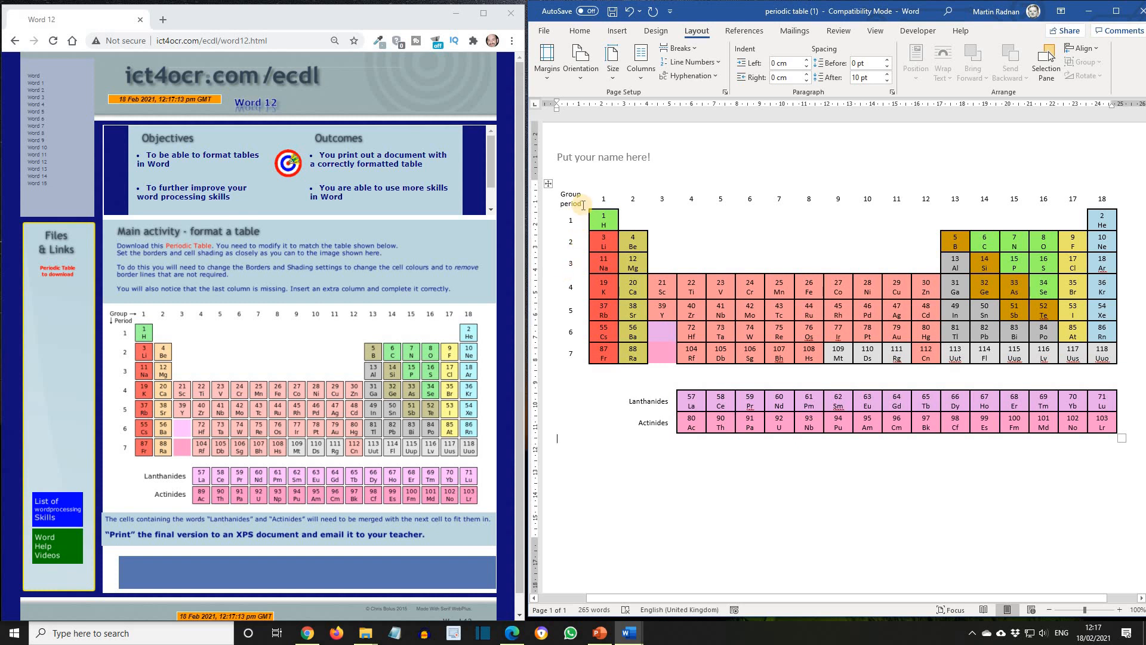
drag(583, 205, 561, 208)
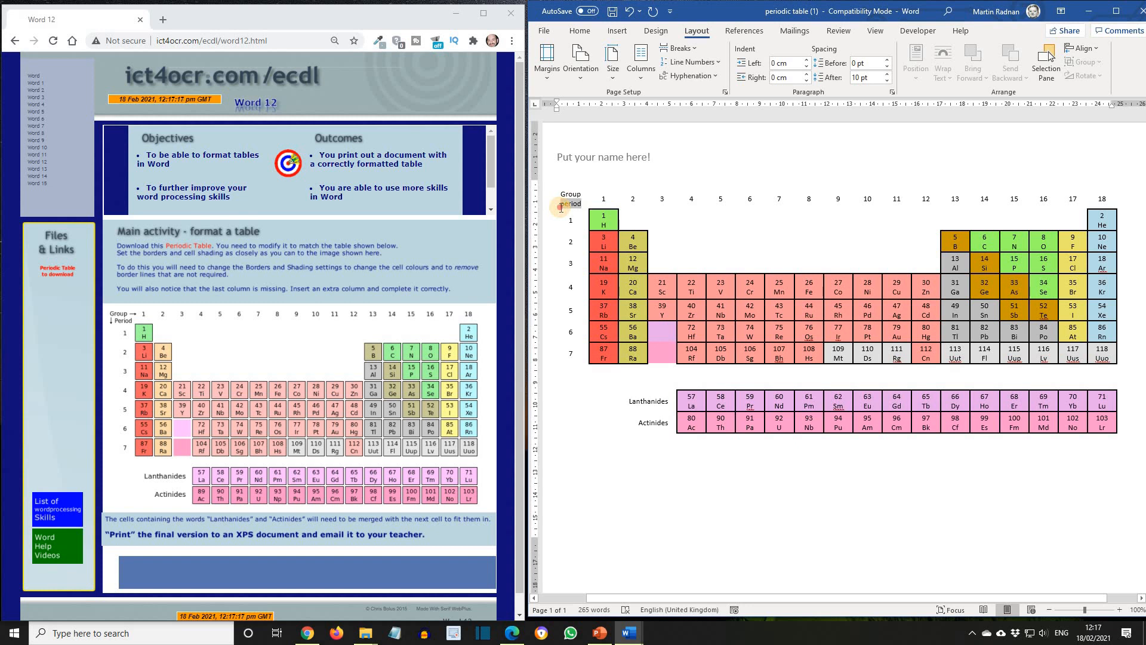
drag(561, 208, 561, 209)
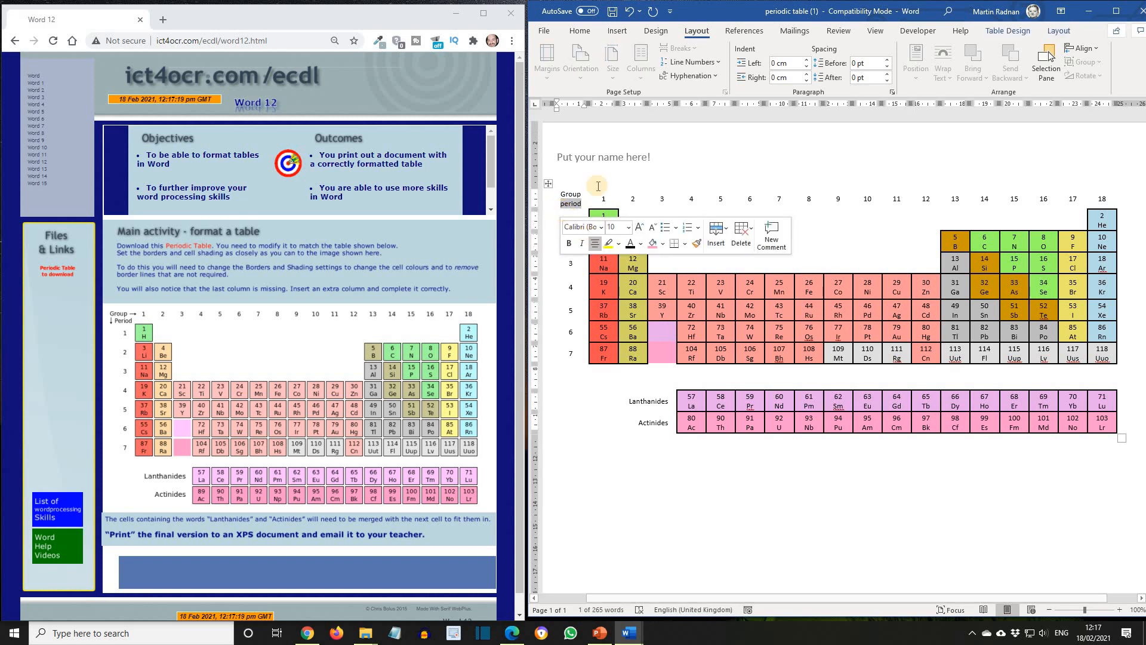
click(580, 33)
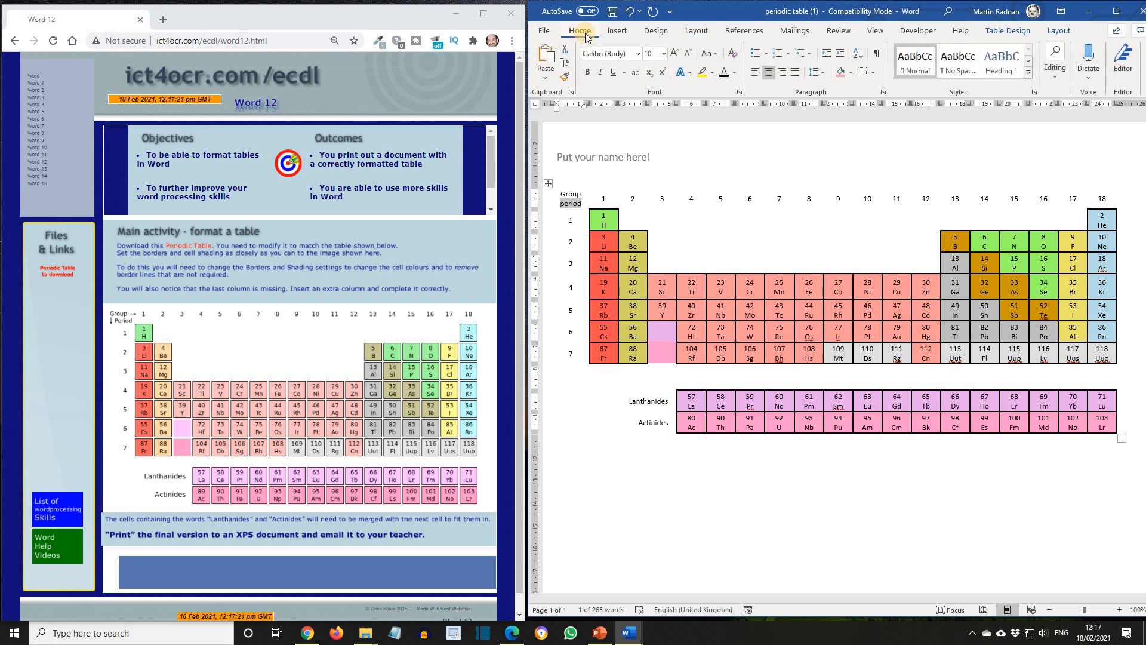
click(715, 55)
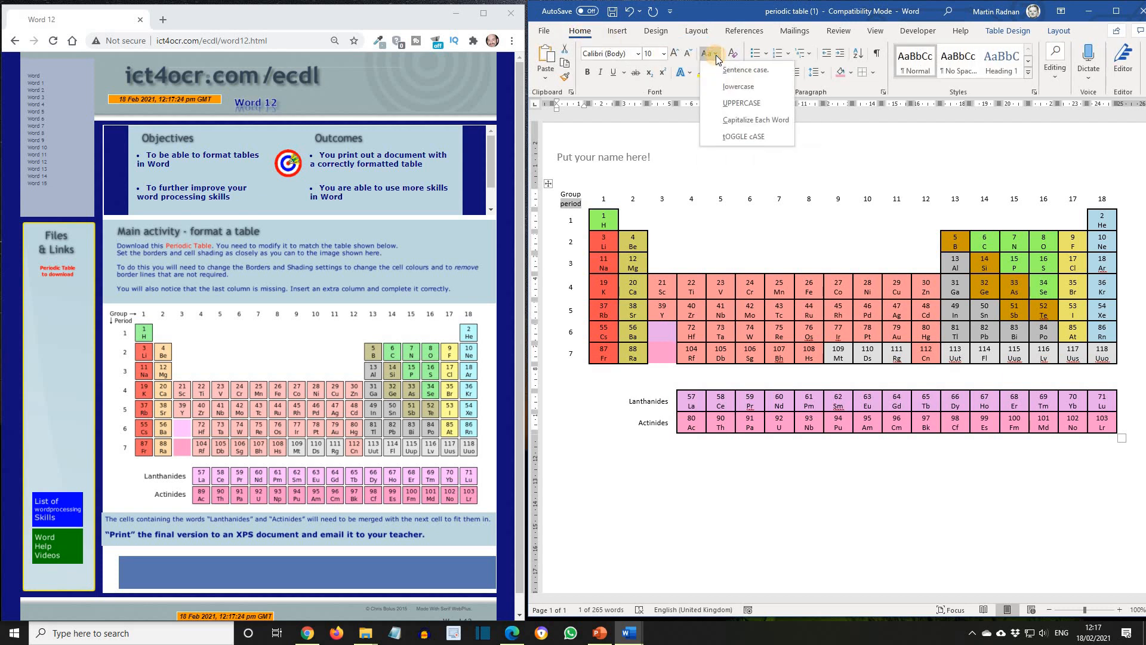
click(740, 121)
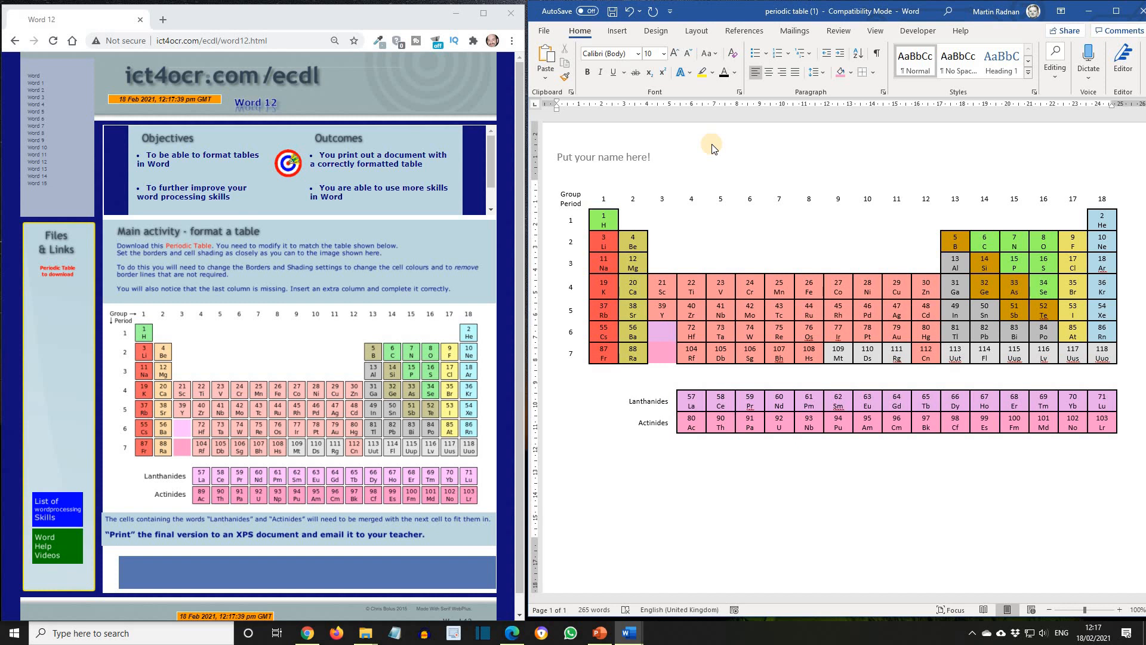
- Insert space in front of the word Period in the table's corner header cell
click(563, 207)
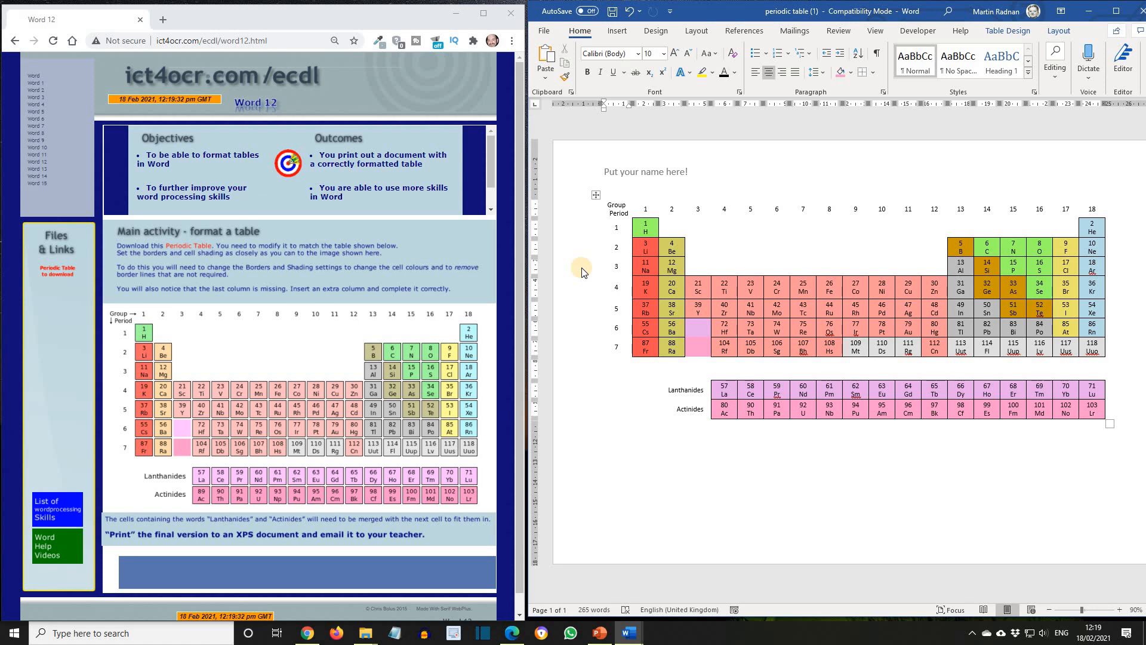
scroll(584, 271, up, 16)
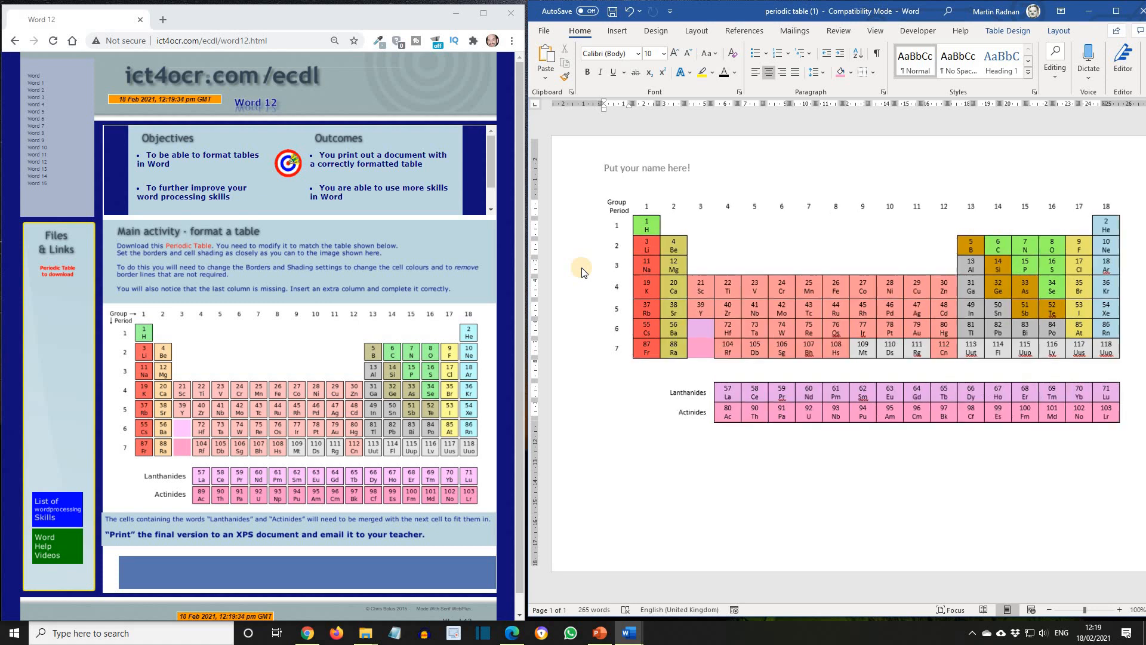
scroll(577, 270, up, 20)
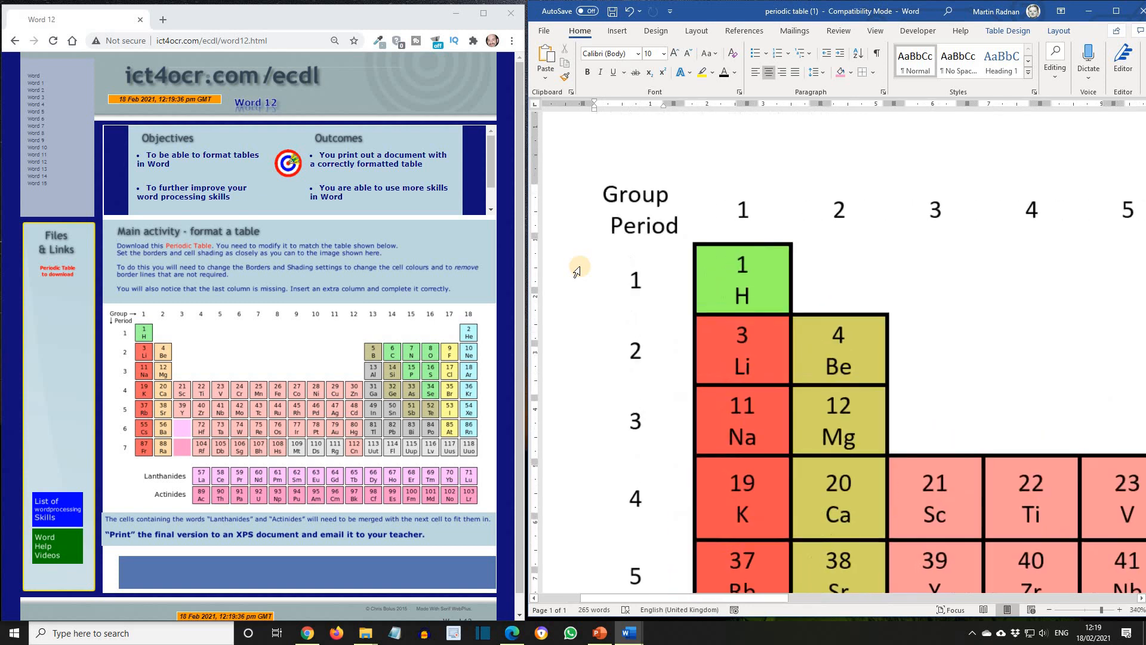